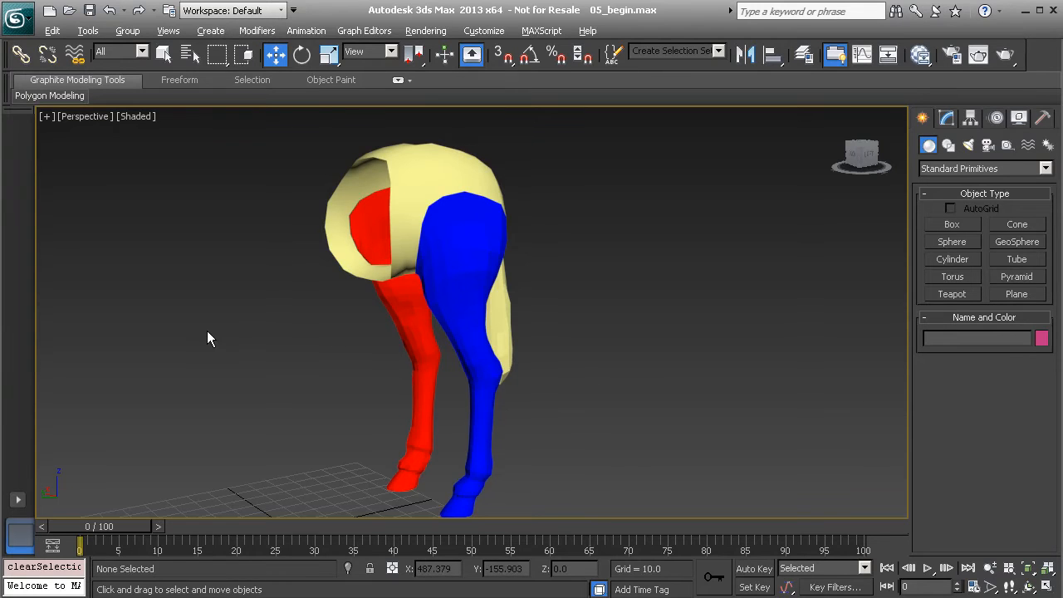
Inspect the horse's hindquarters, hind legs and tail from several angles.
middle_click_drag(423, 340, 374, 333, "alt")
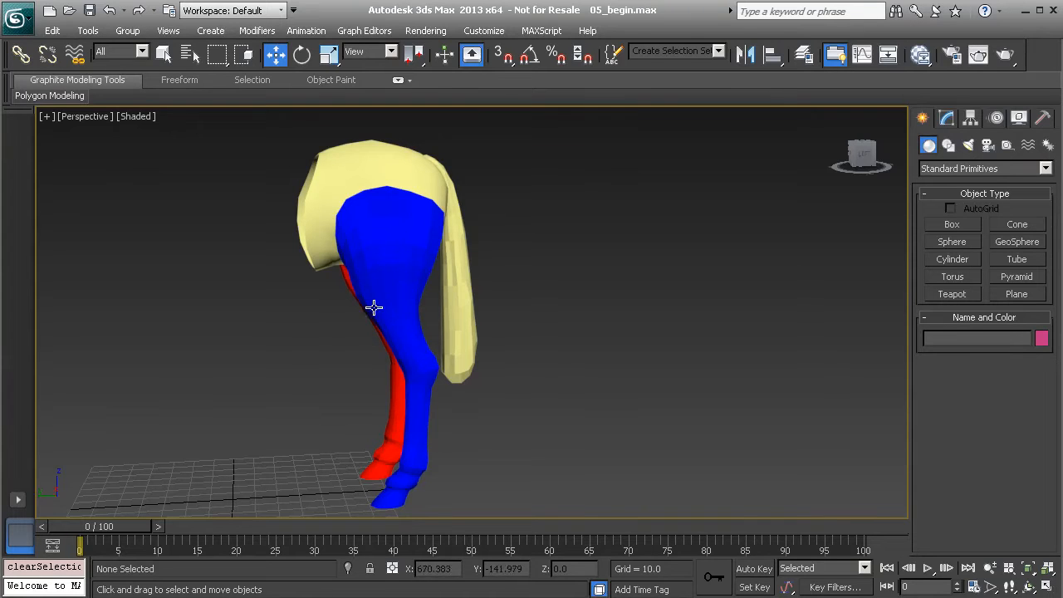
middle_click_drag(392, 361, 434, 352, "alt")
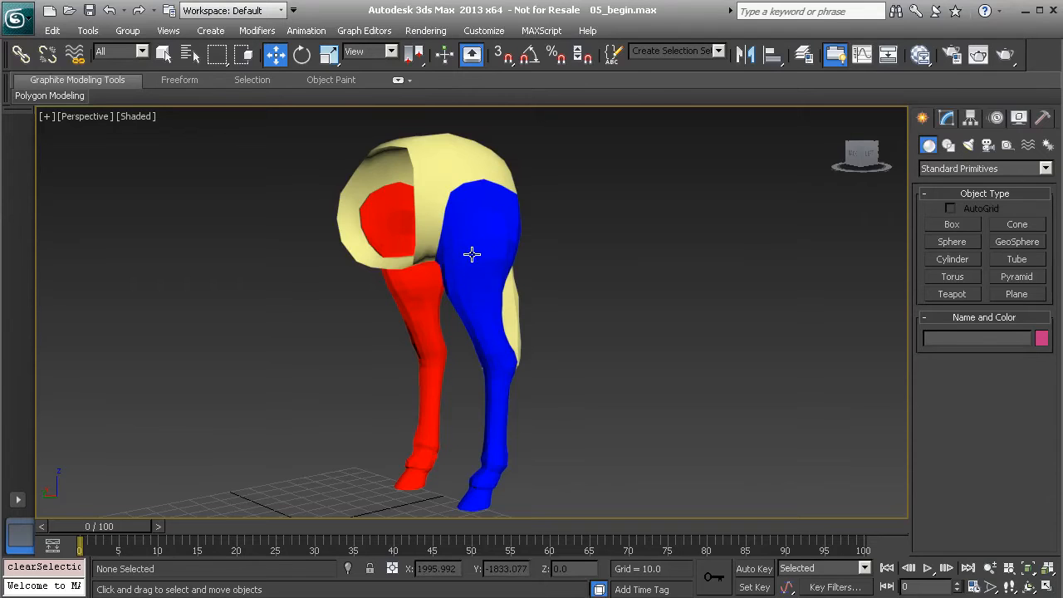
middle_click_drag(475, 290, 493, 261, "alt")
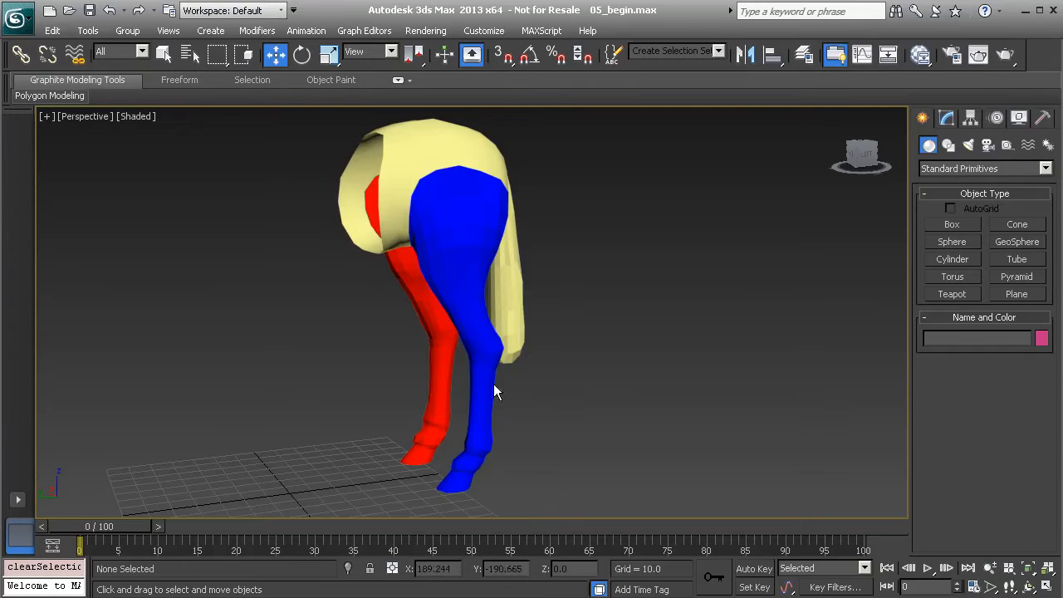
middle_click_drag(460, 233, 457, 296, "alt")
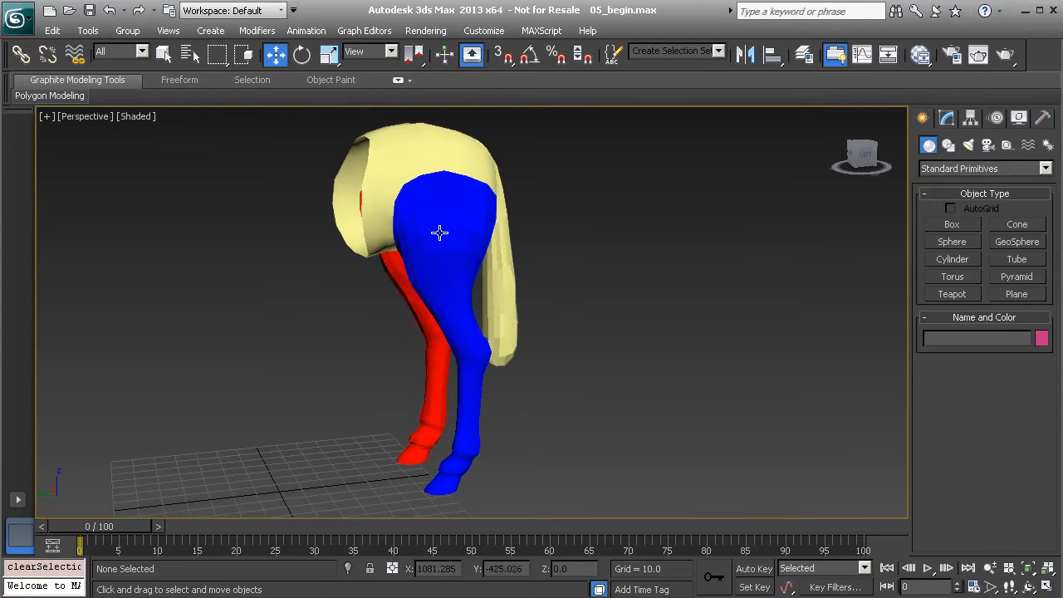
middle_click_drag(457, 449, 437, 380, "alt")
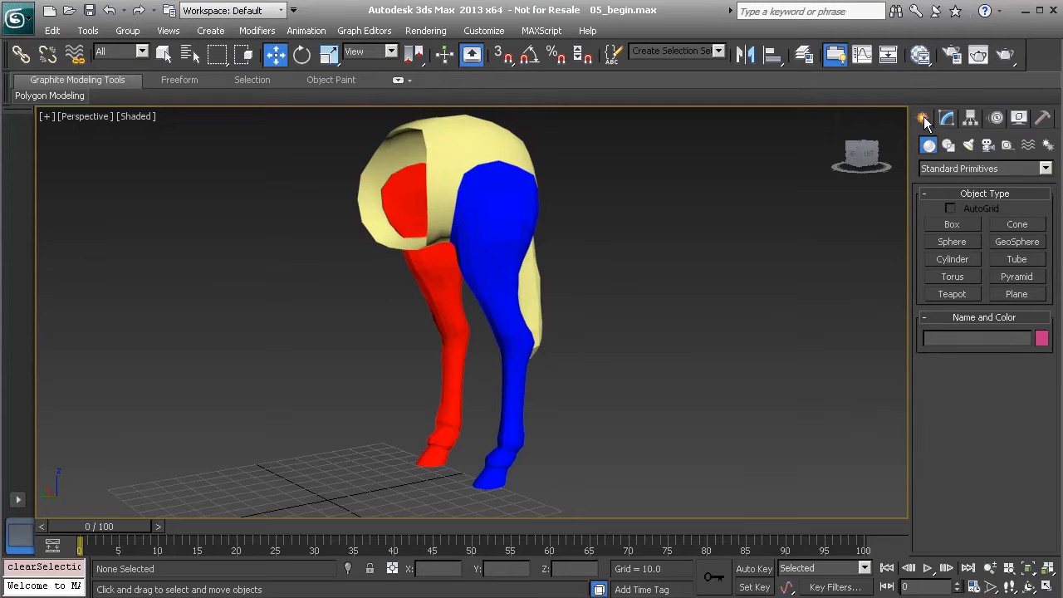
Start the Bones system and review its IK chain assignment, bone object and bone fin parameters.
left_click(1048, 147)
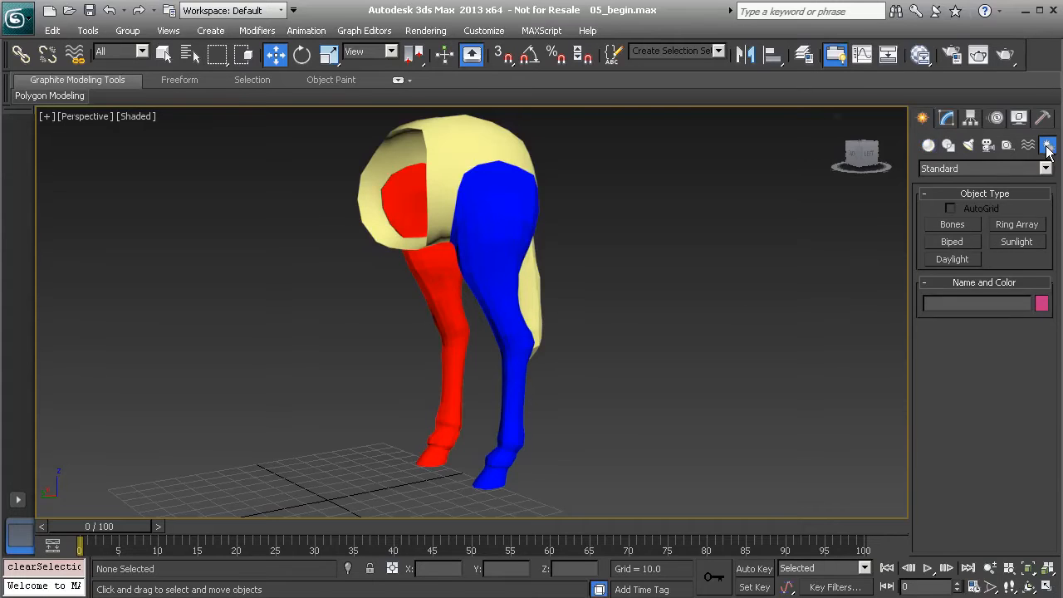
left_click(951, 224)
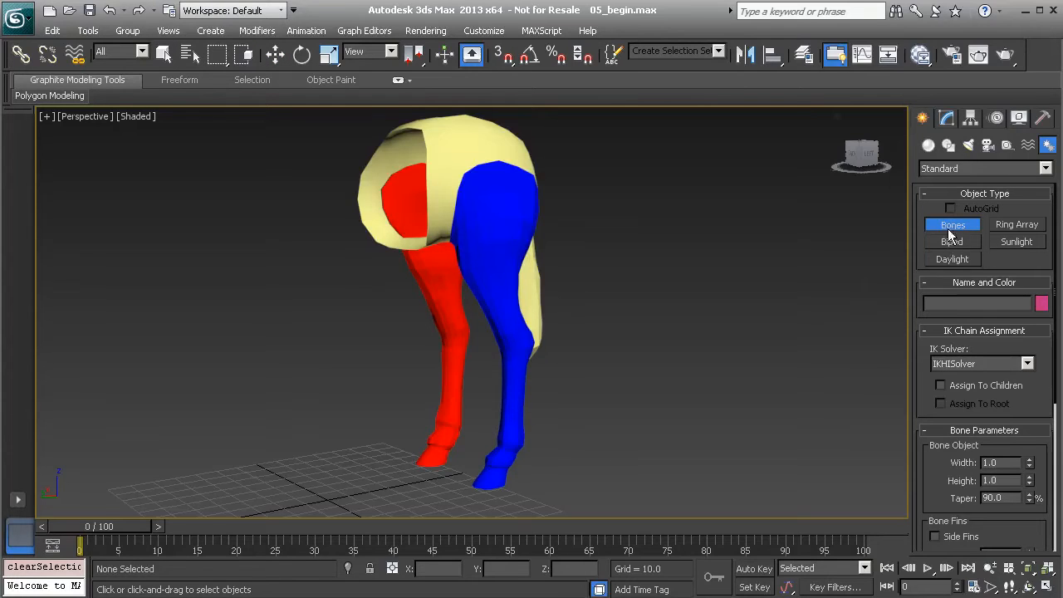
left_click_drag(926, 397, 925, 311)
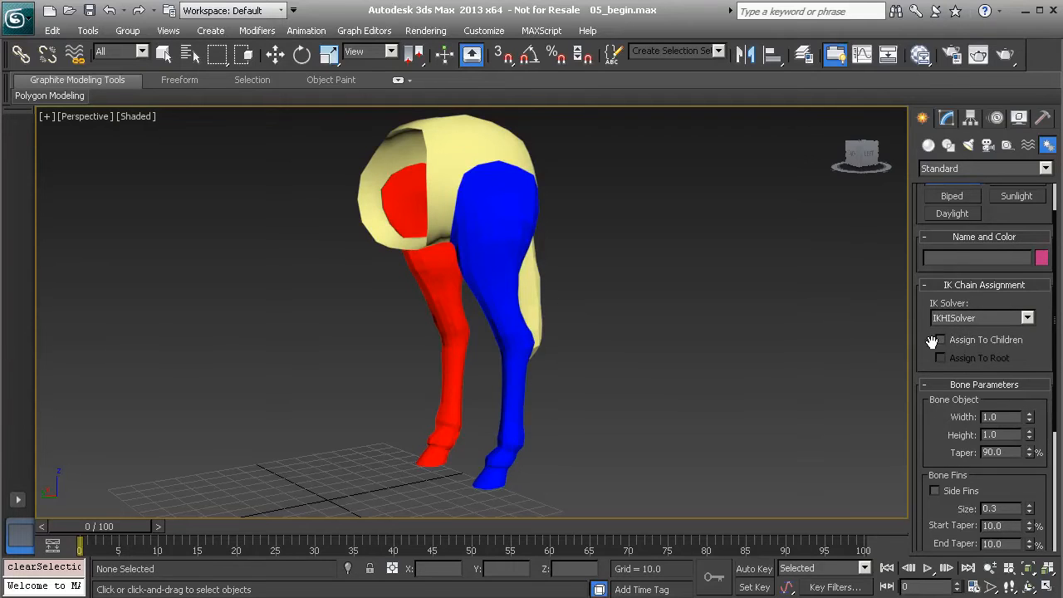
left_click_drag(932, 342, 932, 281)
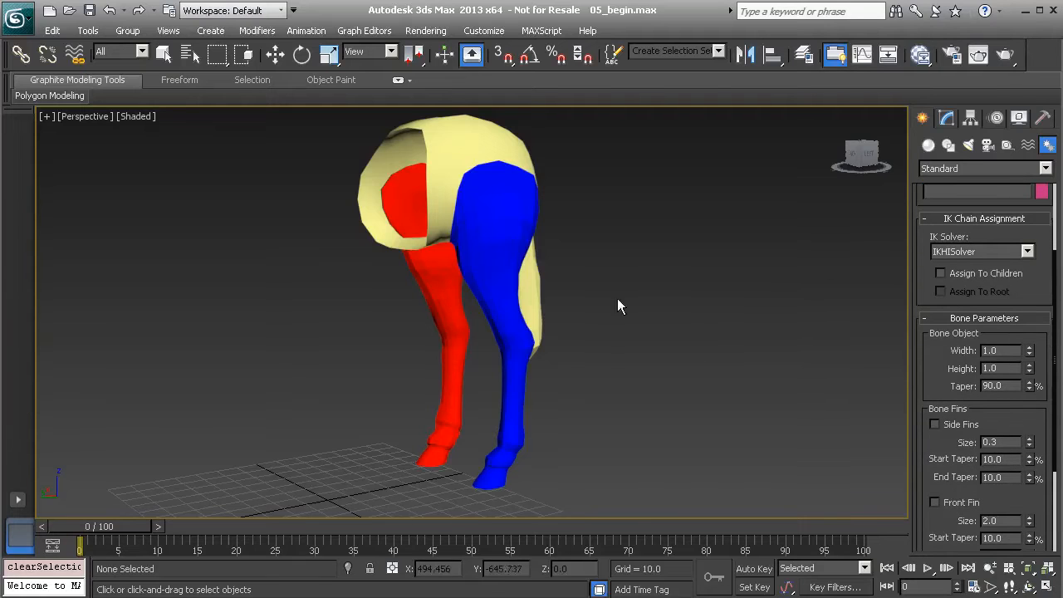
left_click_drag(926, 362, 924, 281)
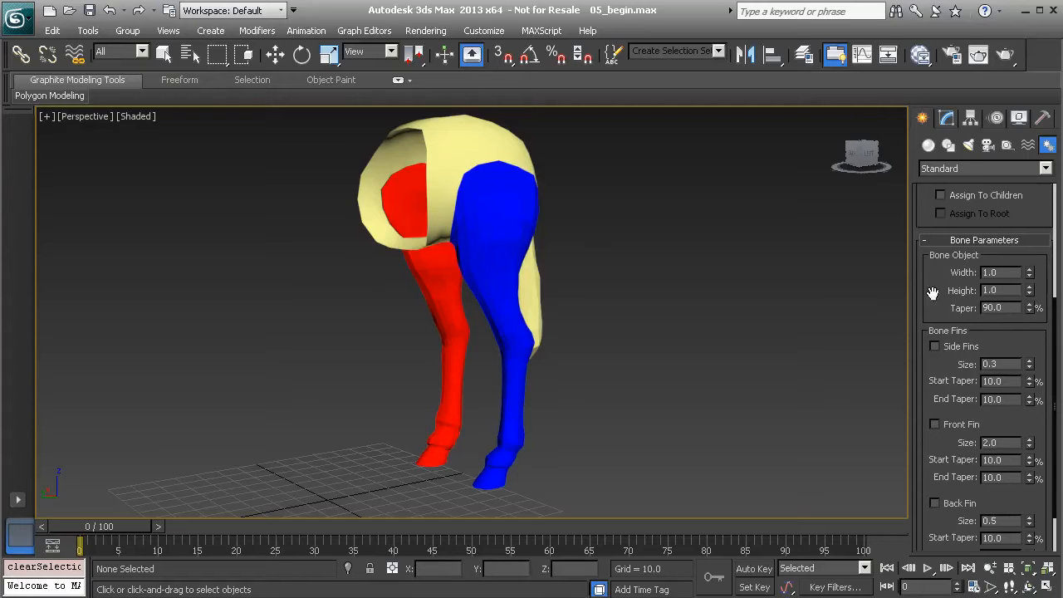
Leave bone creation and show all four viewports.
middle_click_drag(624, 322, 565, 360, "alt")
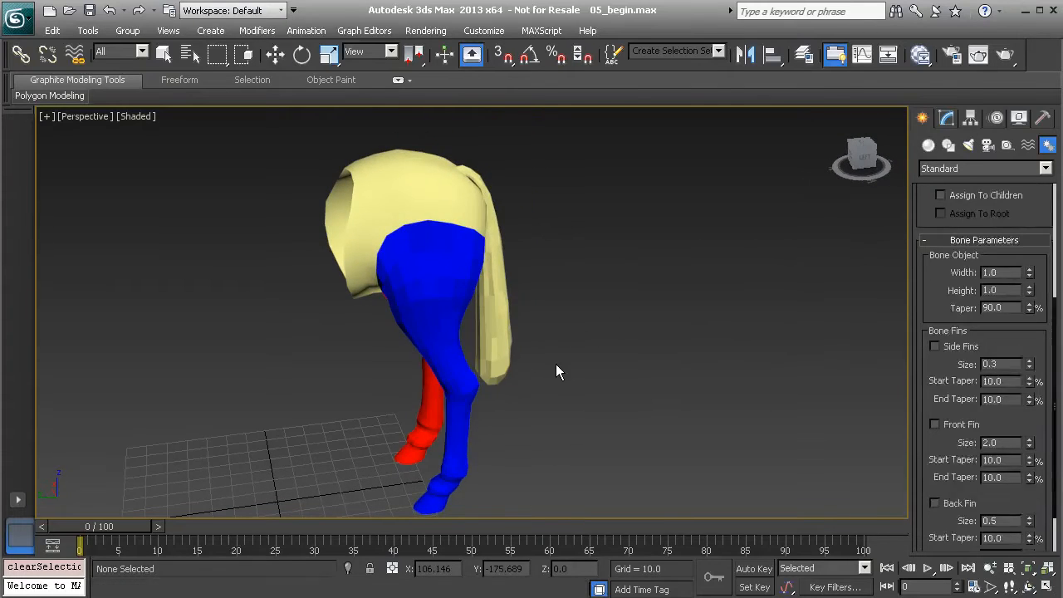
key("w")
key("alt+w")
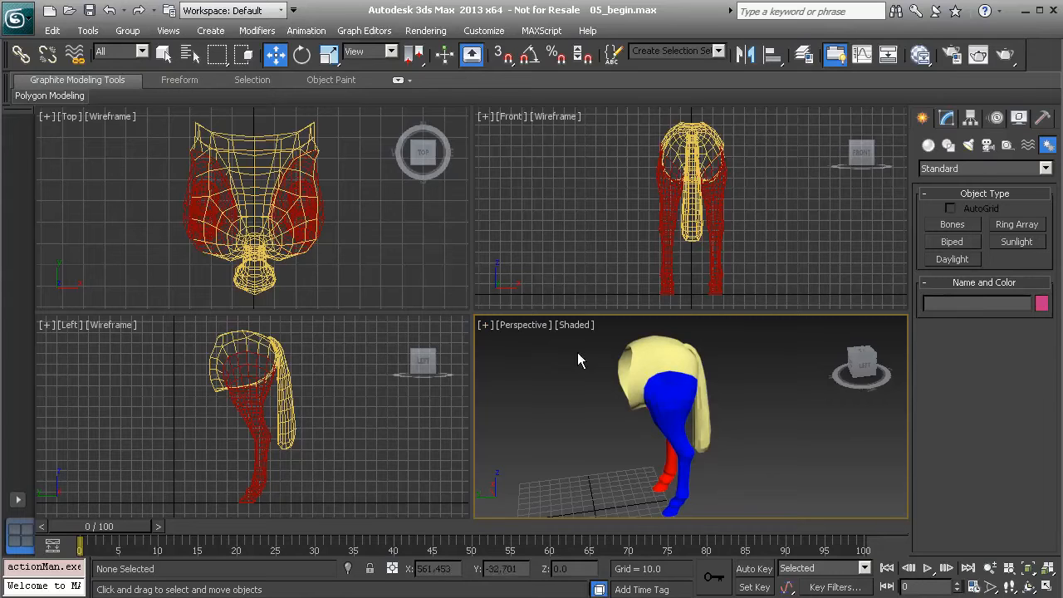
Draw a zigzag chain of three bones plus an end bone in the Perspective viewport, in front of the horse legs.
left_click(953, 225)
left_click(546, 423)
left_click(509, 437)
left_click(539, 502)
left_click(609, 460)
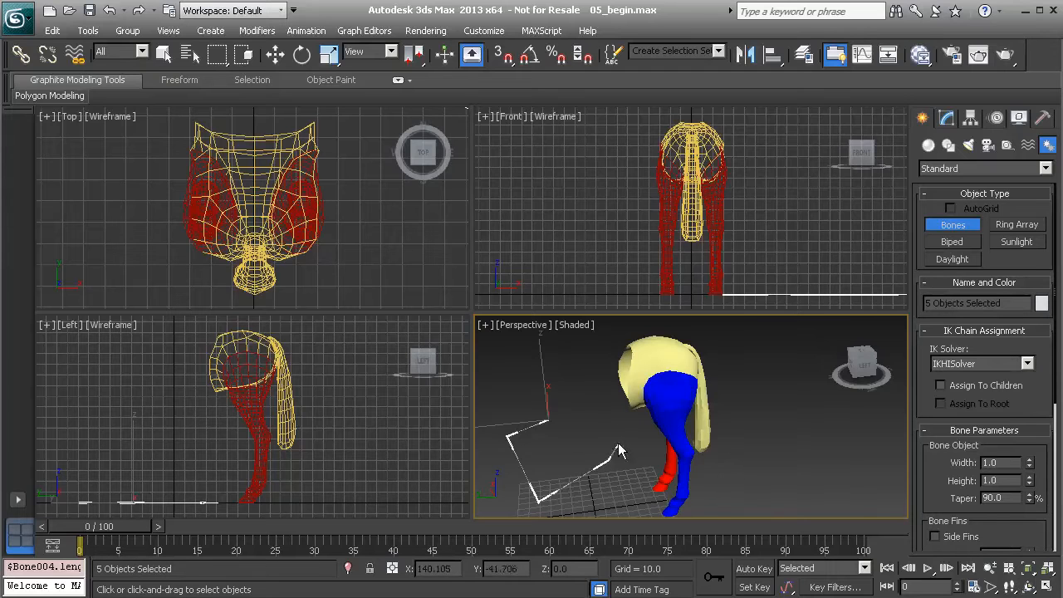
right_click(620, 442)
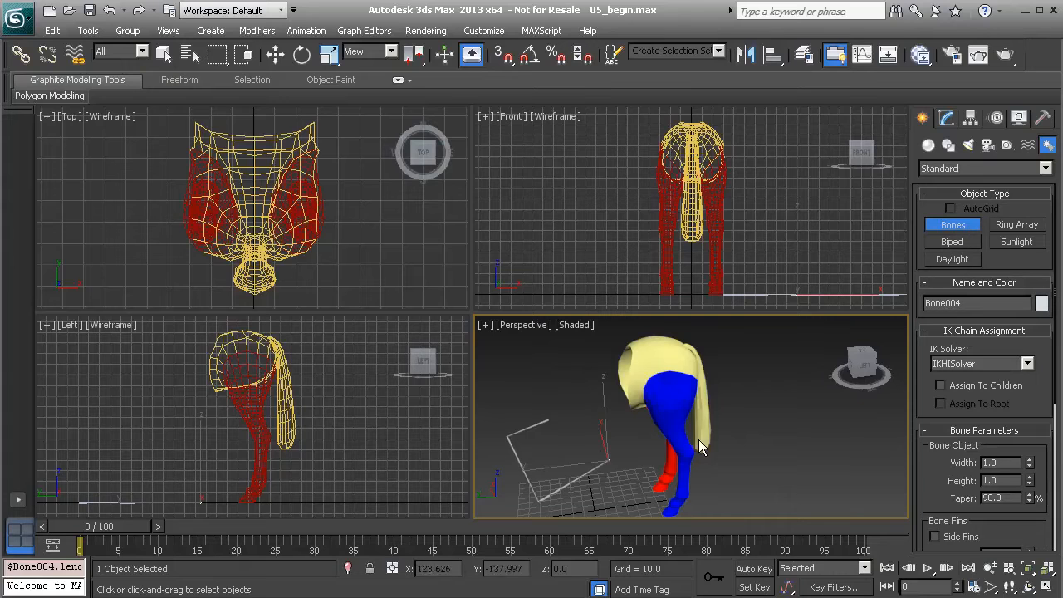
right_click(565, 438)
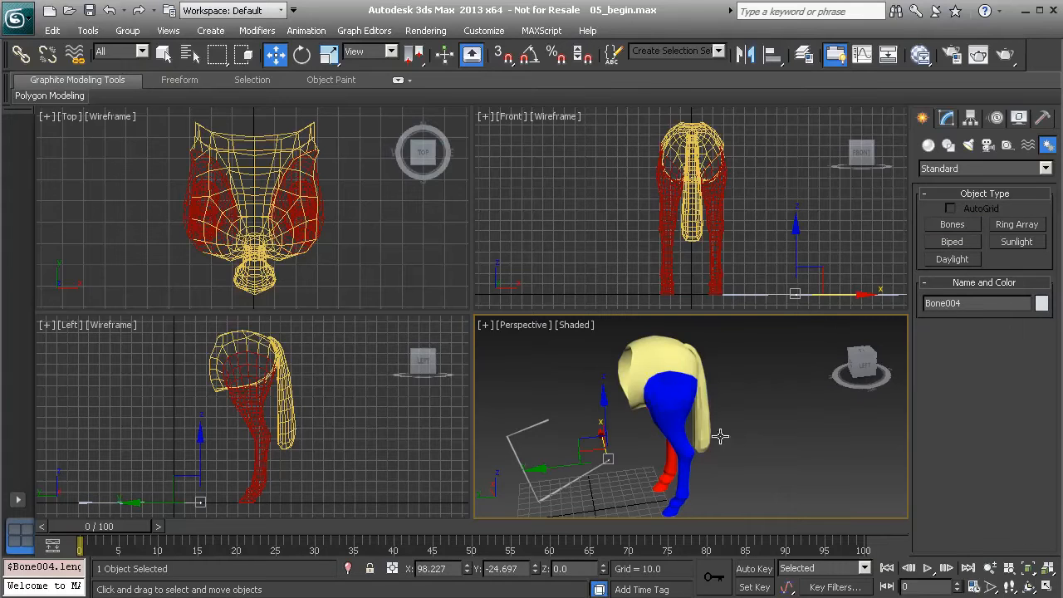
Delete the whole bone chain drawn in the Perspective viewport.
middle_click_drag(555, 449, 564, 486)
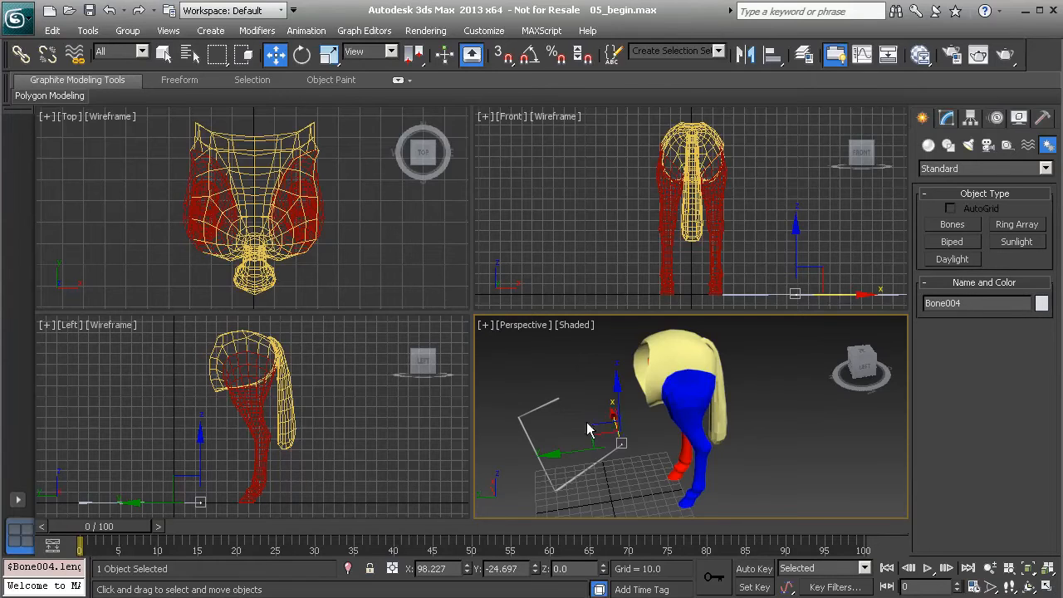
left_click(551, 405)
double_click(552, 405)
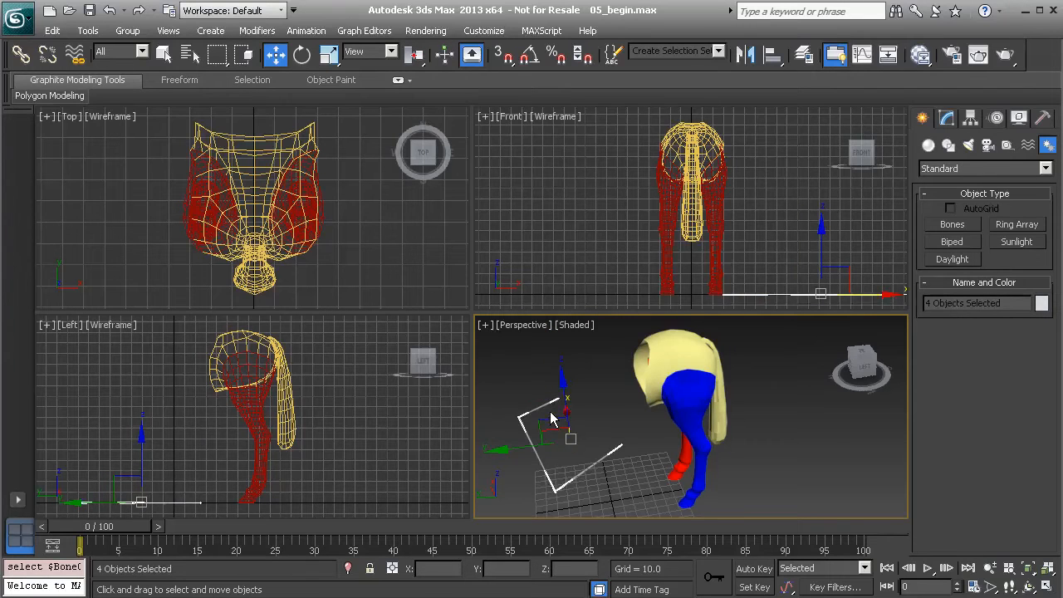
key("Delete")
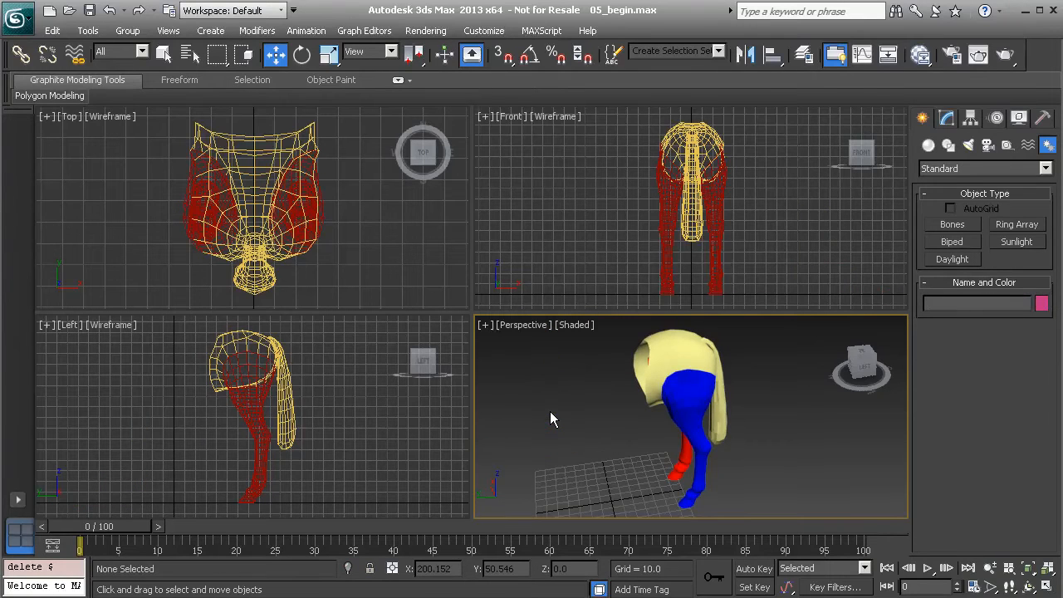
In the maximized Left viewport, draw a single slanted bone with an end bone behind the horse's tail.
left_click(368, 420)
key("alt+w")
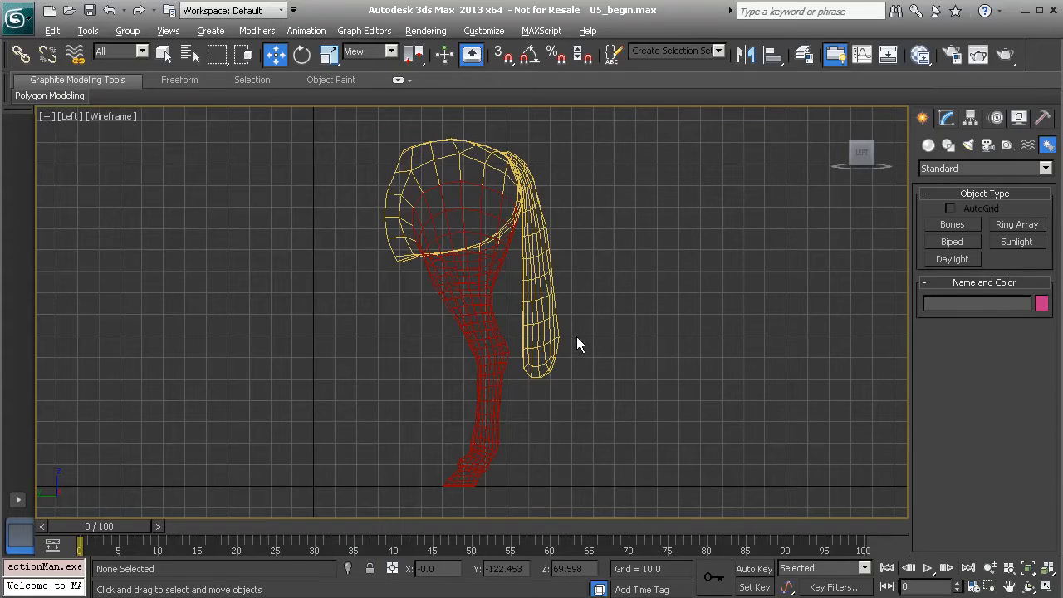
left_click(946, 226)
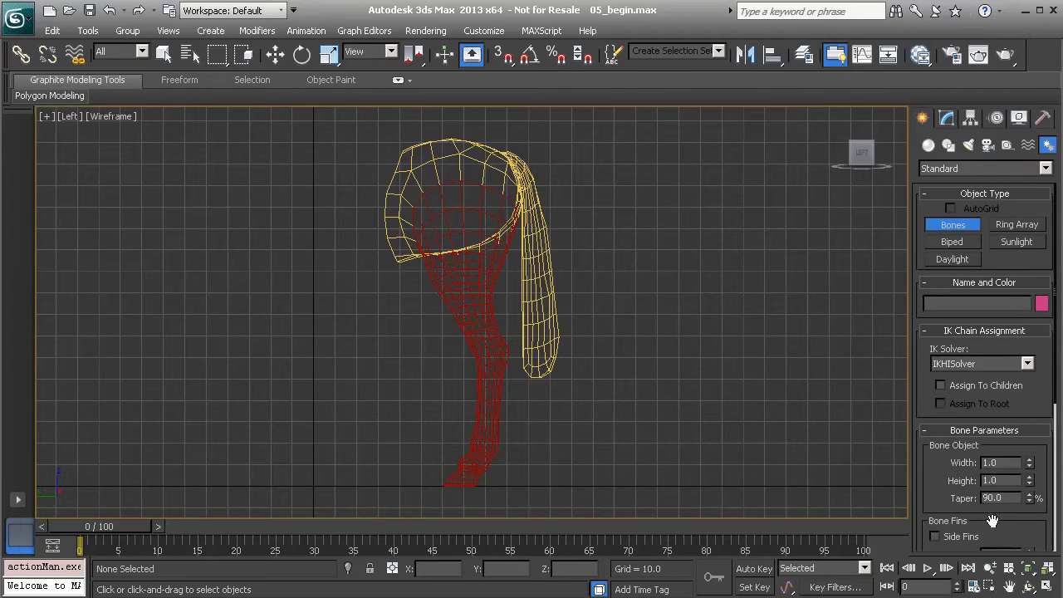
left_click(671, 215)
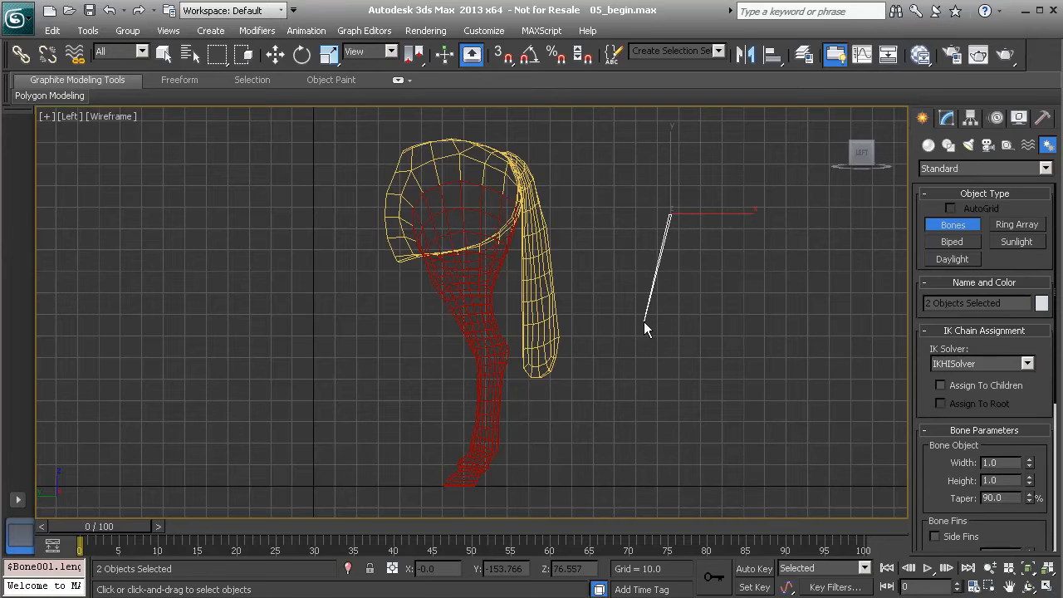
right_click(642, 363)
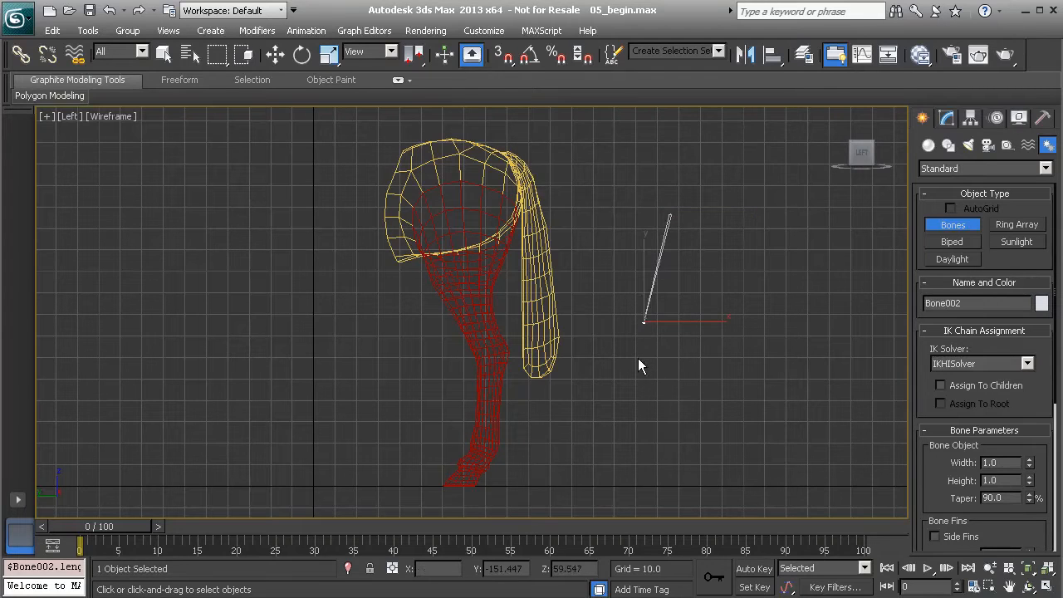
right_click(699, 291)
Examine the new long bone and its small end bone up close, selecting each one.
middle_click_drag(698, 295, 575, 353)
scroll(617, 392, "up", 4)
middle_click_drag(670, 275, 617, 281)
left_click(629, 231)
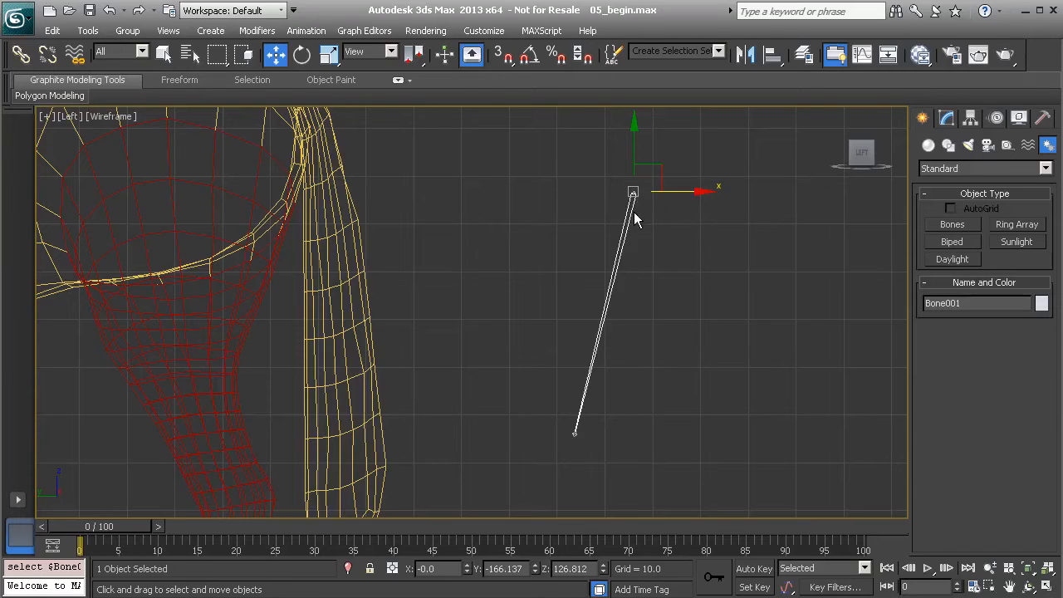
left_click(575, 437)
scroll(638, 470, "up", 3)
middle_click_drag(660, 445, 544, 308)
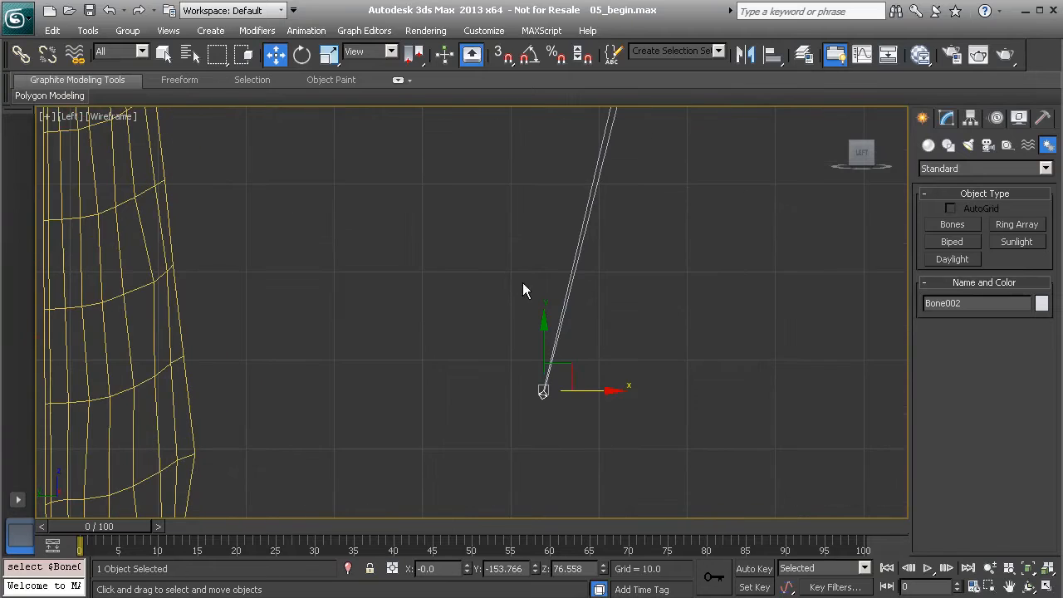
Open the long bone's parameters for modification and maximize the Perspective viewport.
left_click(586, 215)
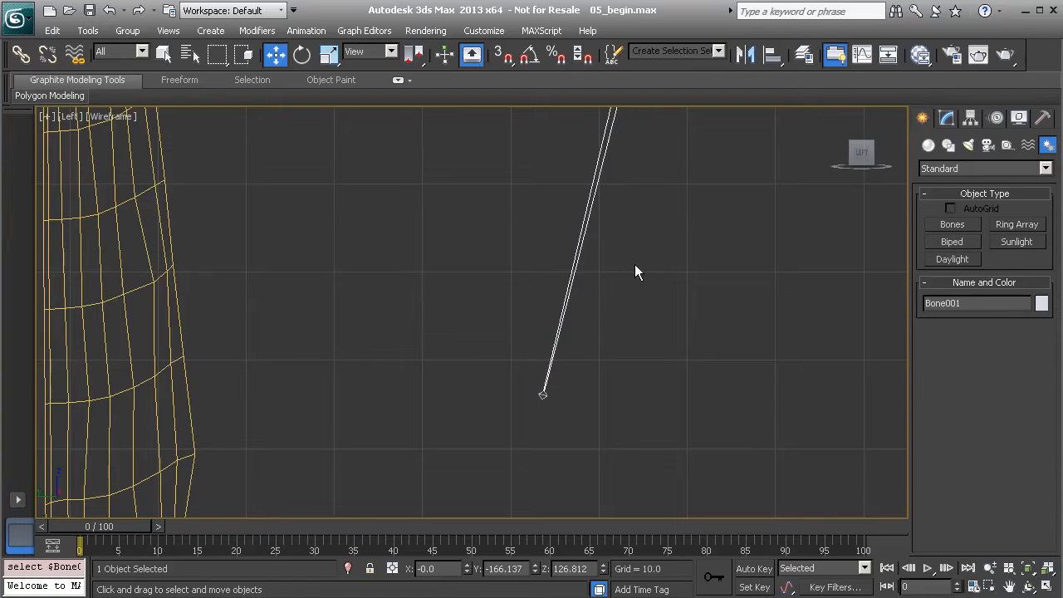
left_click(947, 117)
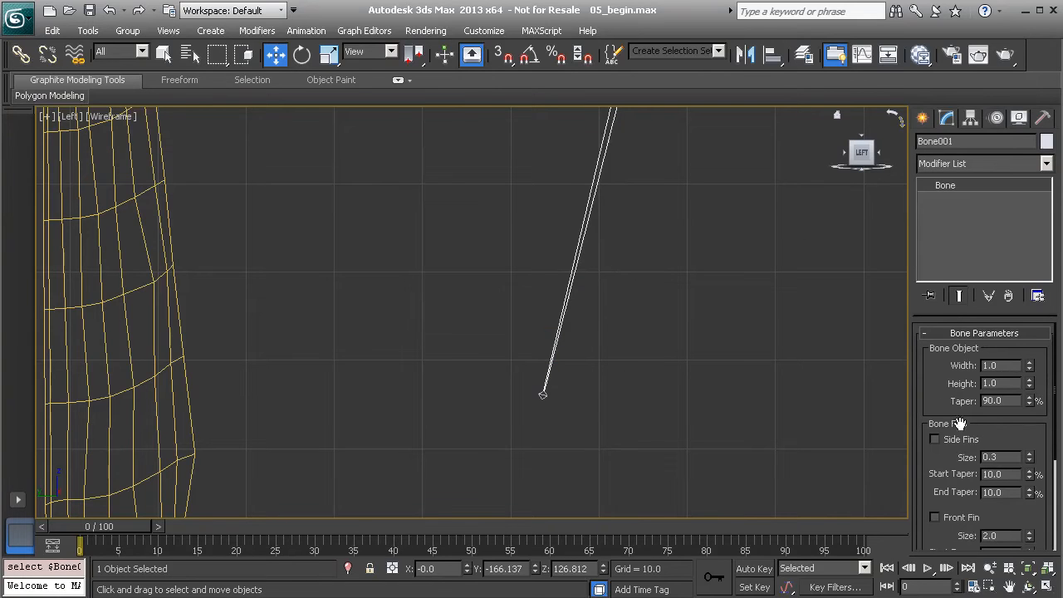
middle_click_drag(654, 208, 572, 457)
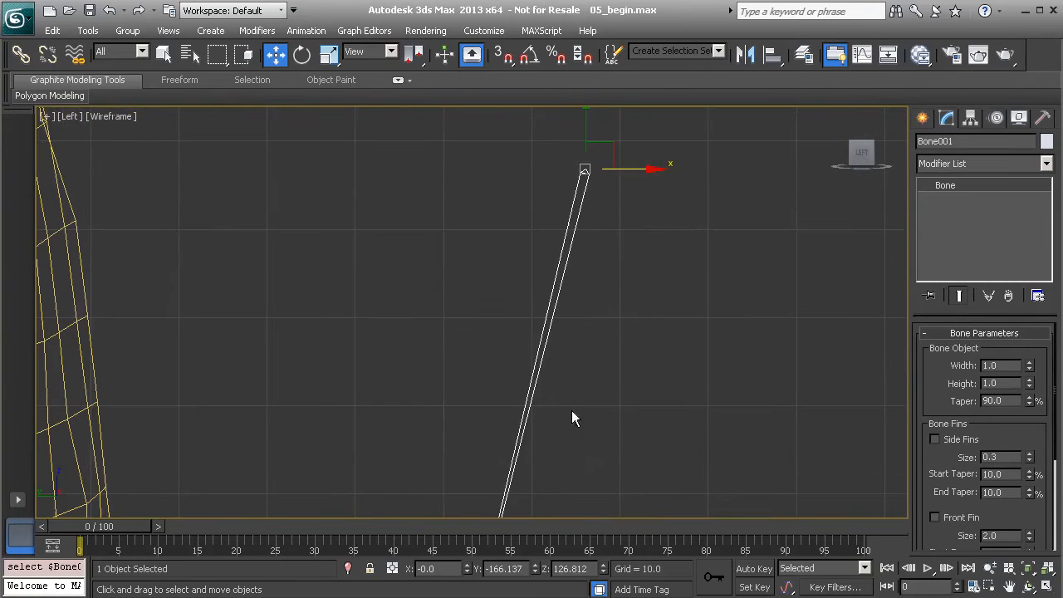
key("alt+w")
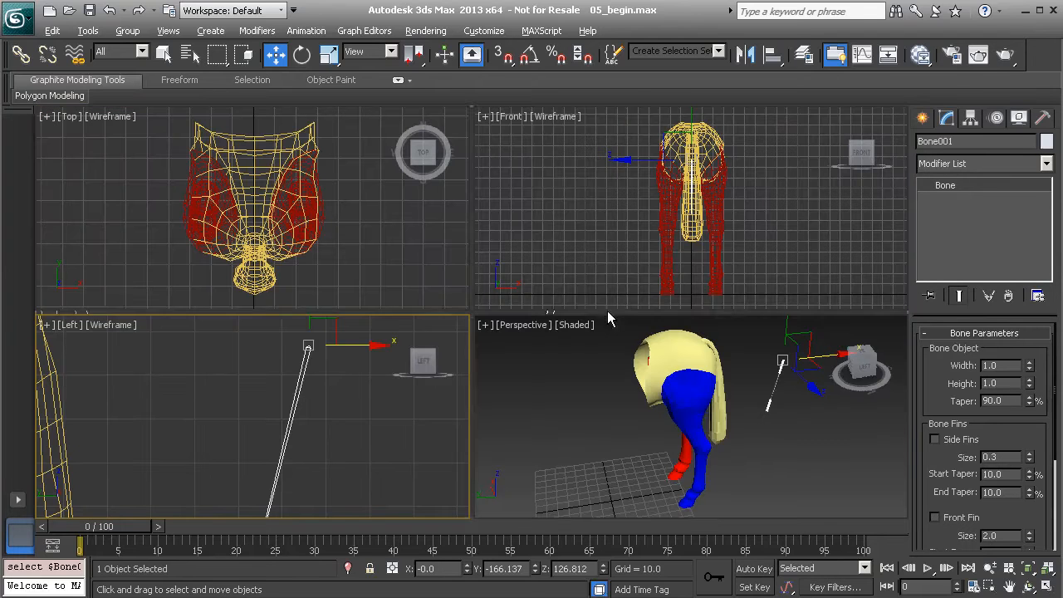
right_click(773, 458)
key("alt+w")
Set the long bone's width to 5.0, height to 4.84 and taper to 91.5%.
middle_click_drag(770, 439, 591, 396, "alt")
scroll(591, 396, "up", 5)
middle_click_drag(672, 235, 737, 339, "alt")
left_click_drag(1030, 369, 1051, 35)
middle_click_drag(717, 232, 610, 227, "alt")
left_click_drag(1035, 384, 1034, 62)
middle_click_drag(688, 247, 603, 328, "alt")
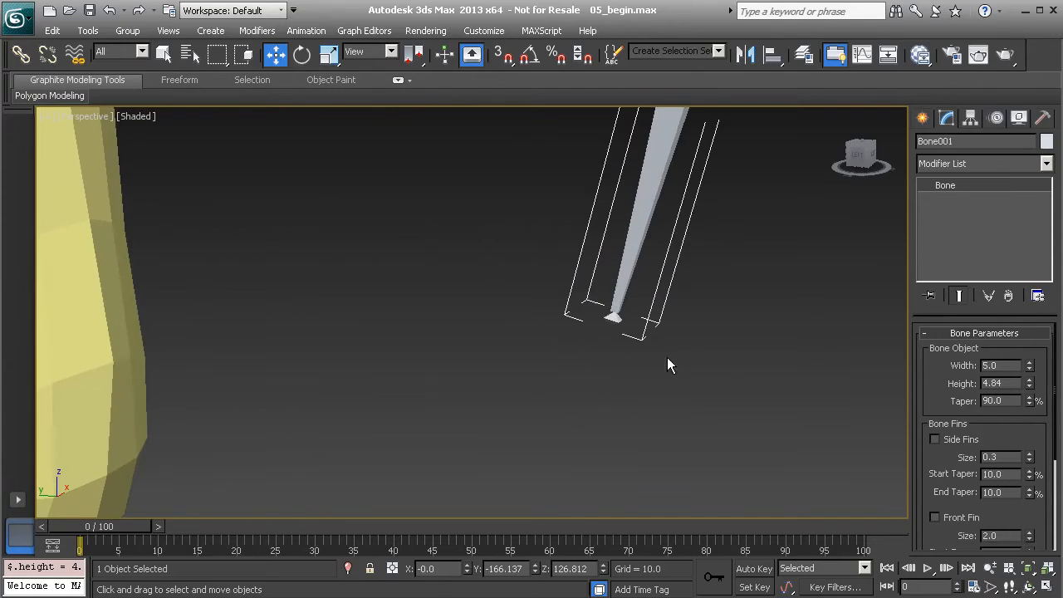
left_click_drag(1030, 338, 918, 394)
Set the small end bone's width to 2.76 and height to 2.41.
left_click(614, 318)
middle_click_drag(617, 320, 590, 384, "alt")
scroll(589, 384, "up", 4)
scroll(590, 384, "up", 1)
left_click_drag(1030, 371, 1031, 353)
middle_click_drag(492, 420, 517, 482, "alt")
left_click_drag(1031, 388, 1031, 265)
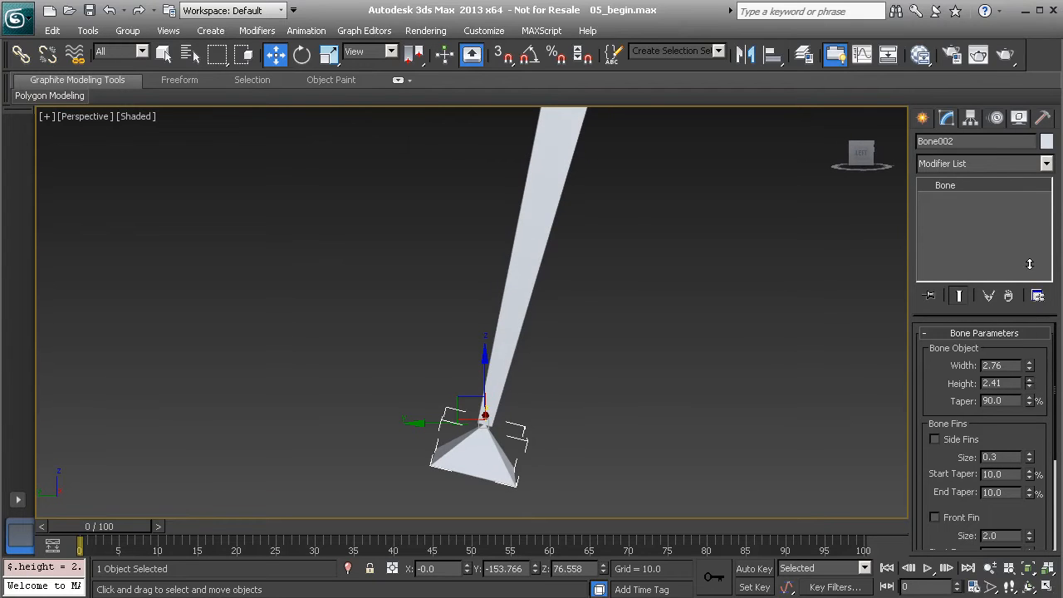
Open the Bone Tools with both the long bone and its end bone in view.
scroll(487, 341, "down", 5)
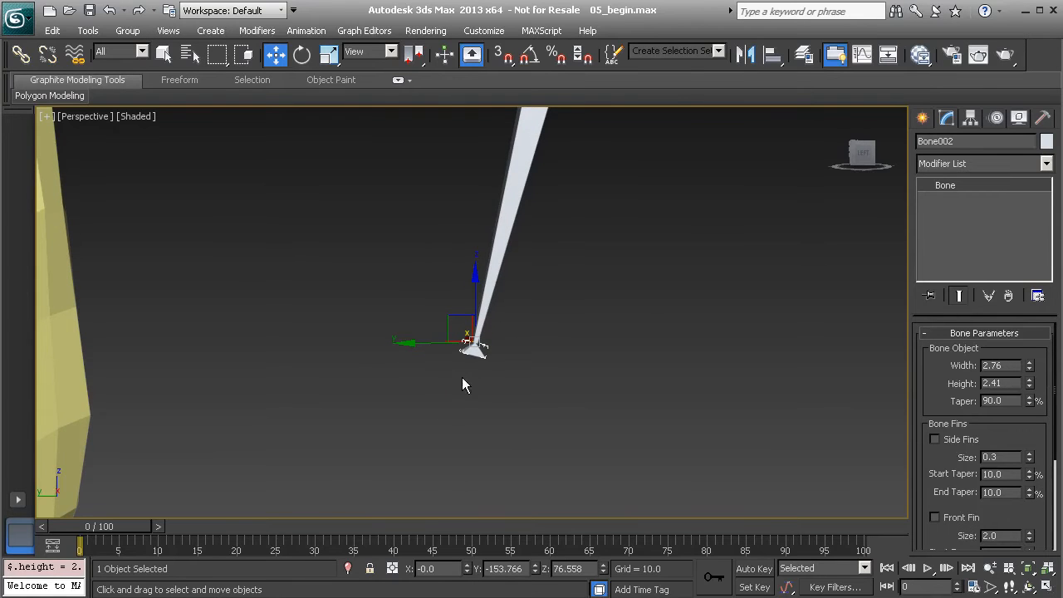
middle_click_drag(465, 385, 466, 408)
left_click(309, 31)
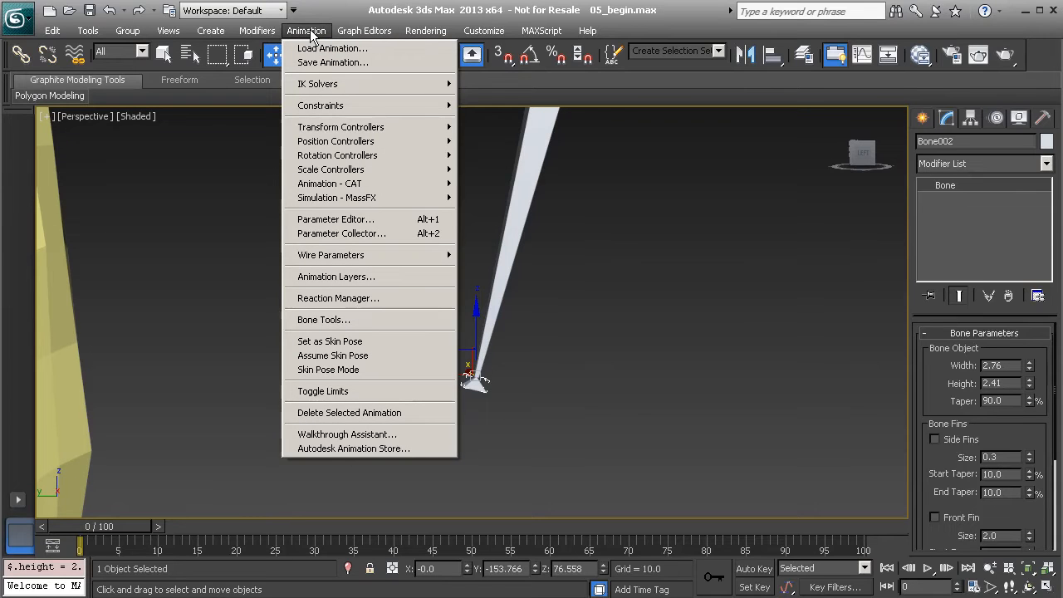
left_click(364, 320)
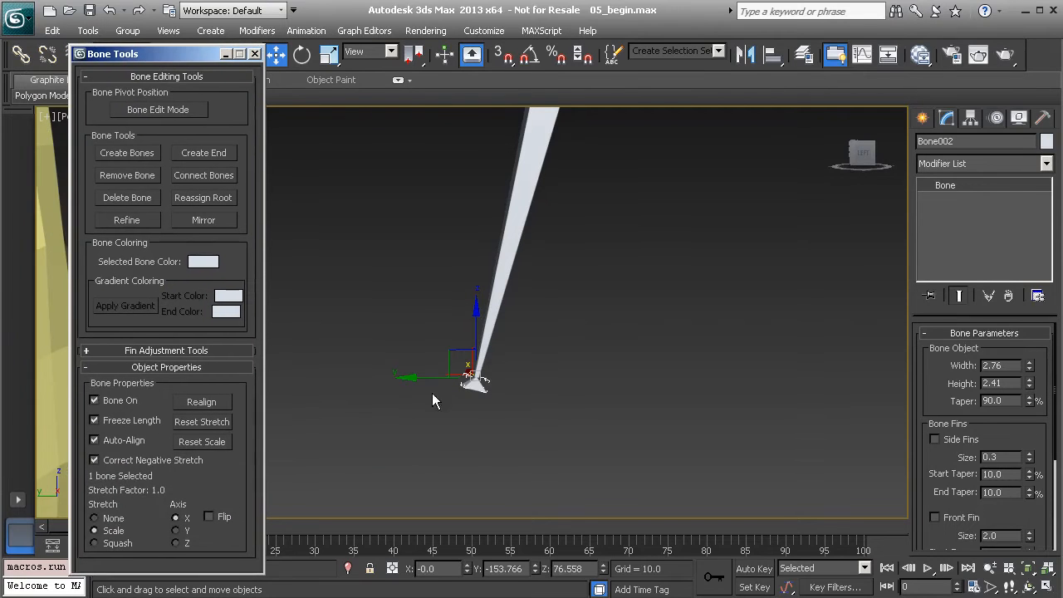
Delete the small end bone and select the remaining long bone.
left_click(488, 389)
left_click(489, 390)
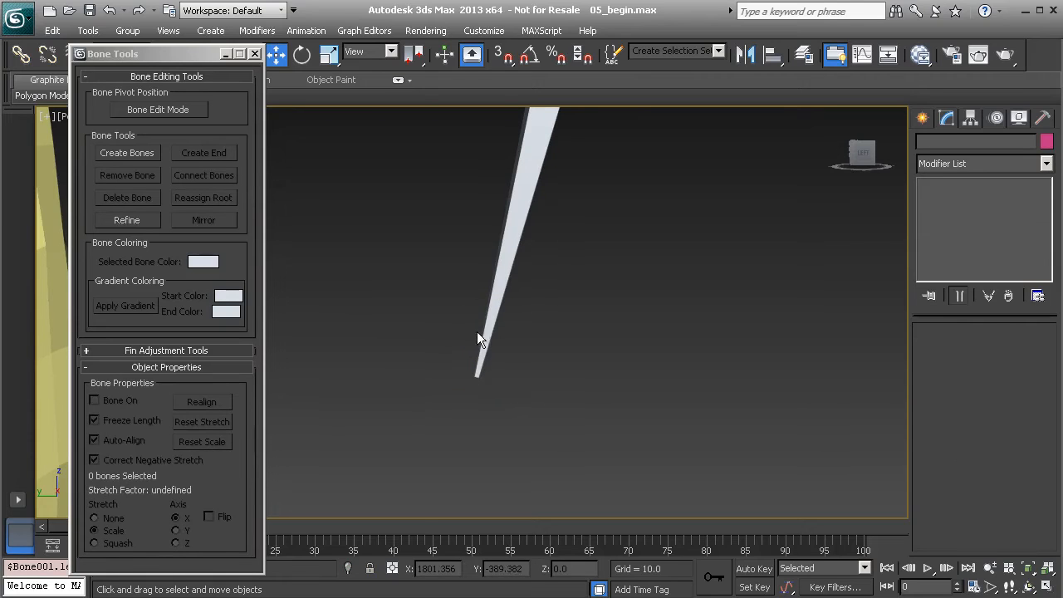
left_click(496, 315)
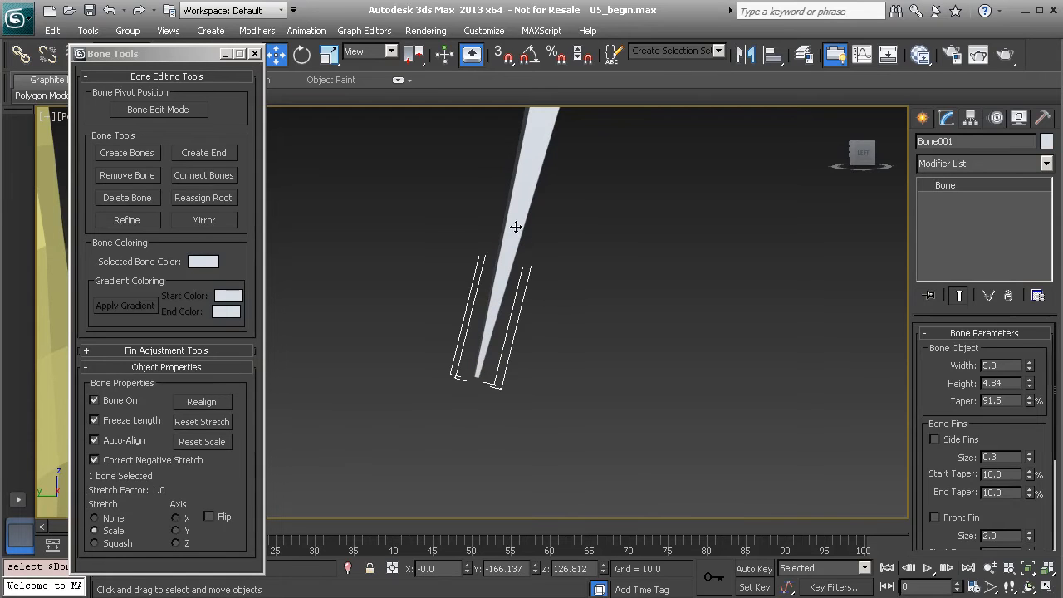
Add an end bone to the tip of the selected long bone.
left_click(208, 152)
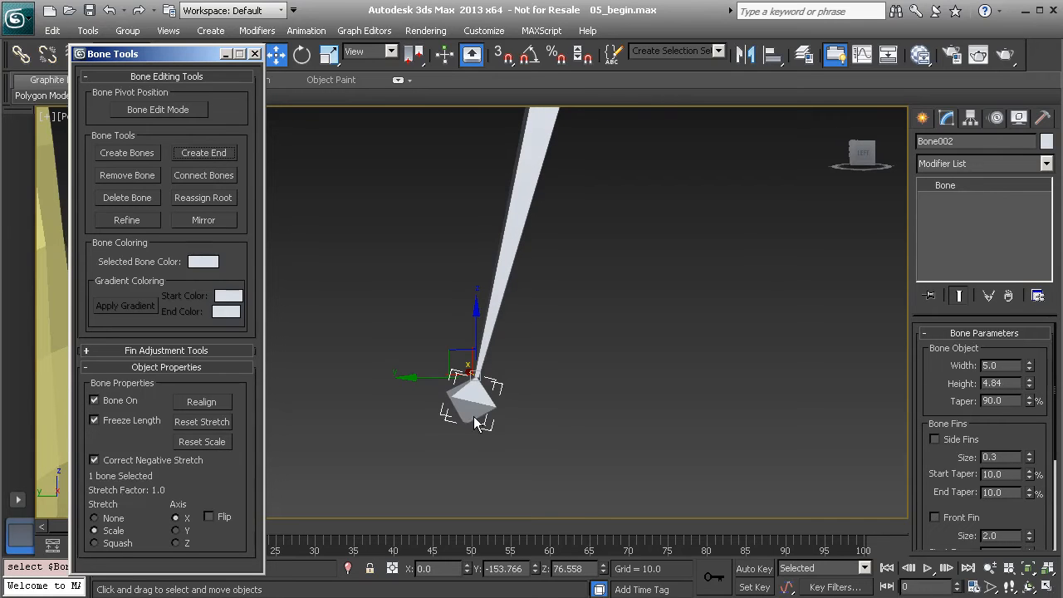
middle_click_drag(475, 414, 525, 329, "alt")
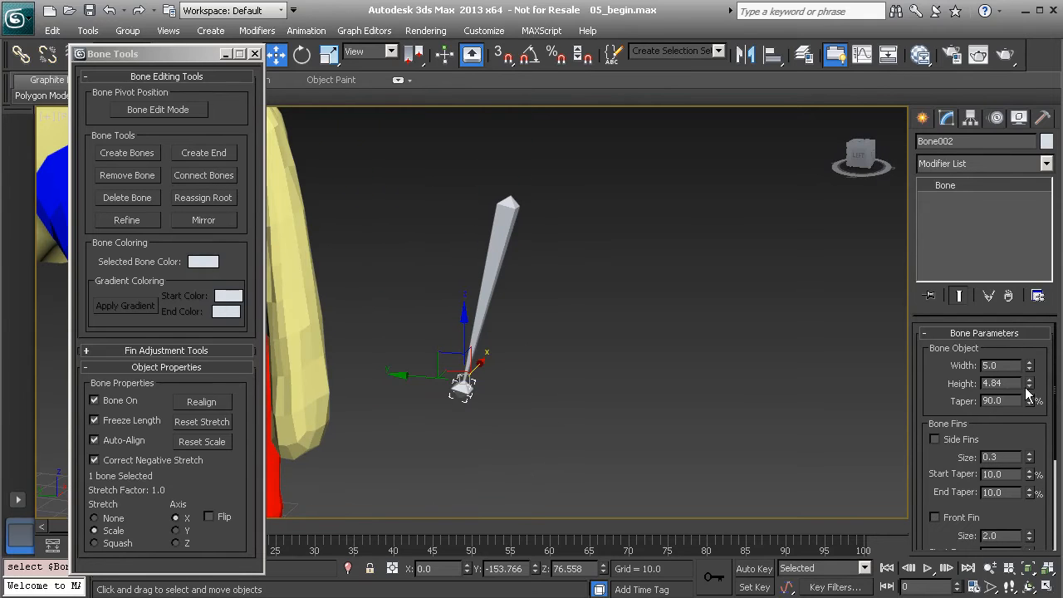
left_click_drag(939, 388, 934, 332)
Select the long bone and enable its side fins, front fin and back fin.
left_click(499, 264)
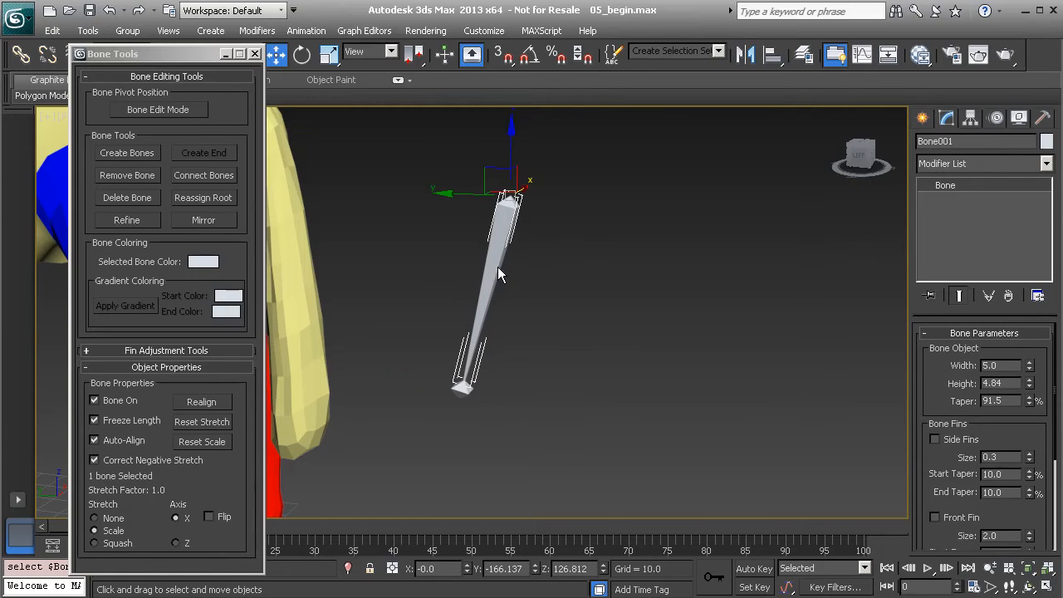
middle_click_drag(537, 298, 552, 270, "alt")
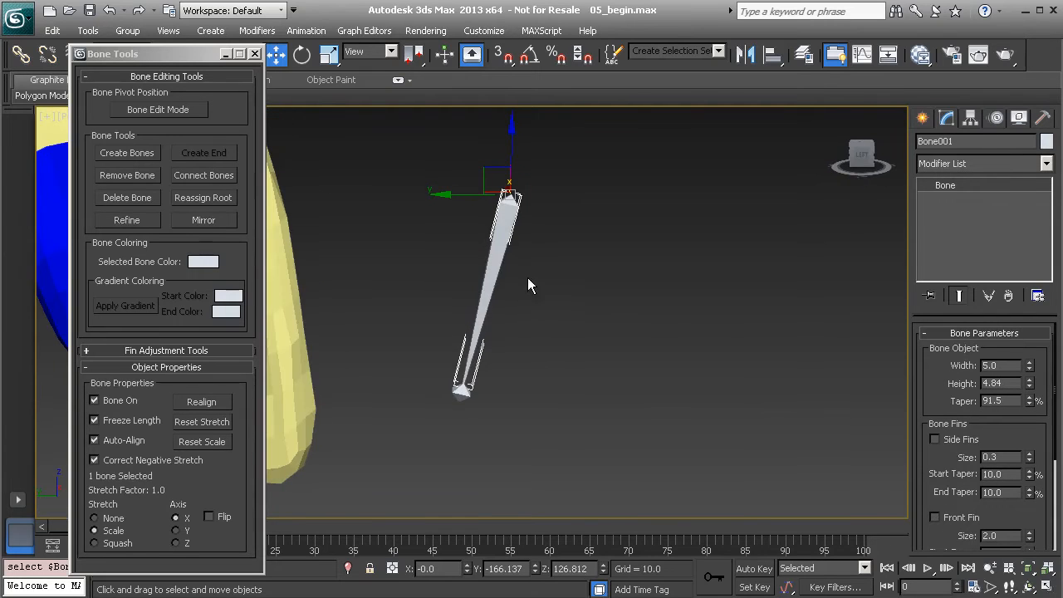
middle_click_drag(487, 278, 515, 238, "alt")
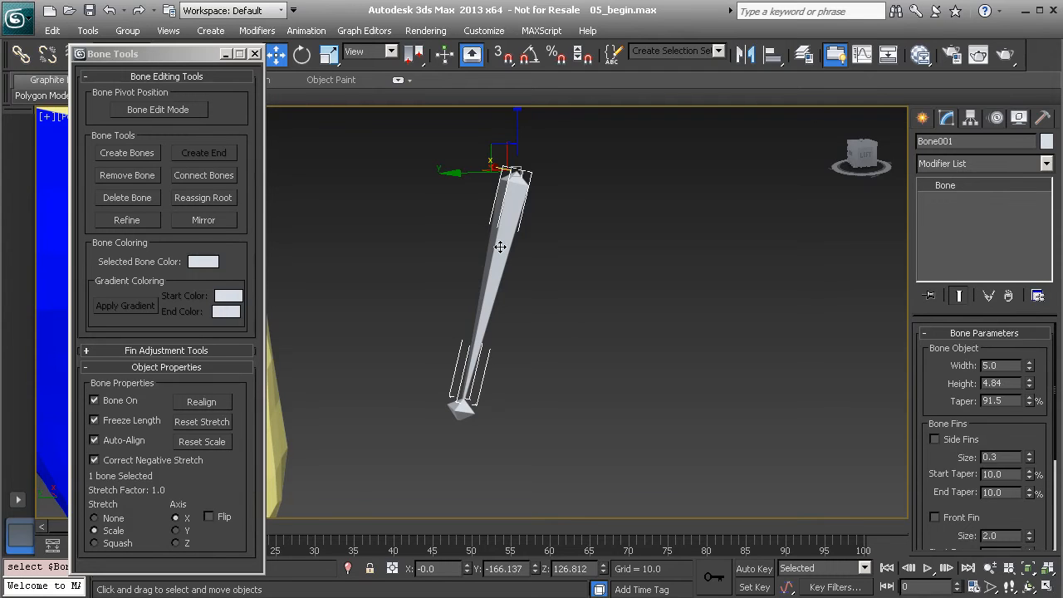
middle_click_drag(536, 251, 525, 275, "alt")
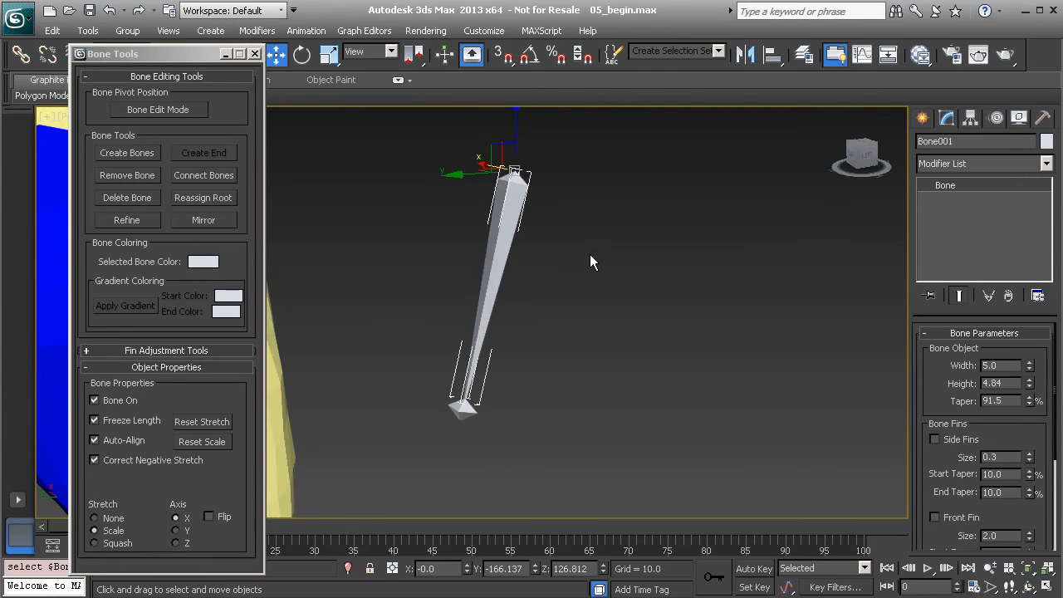
middle_click_drag(544, 259, 539, 292, "alt")
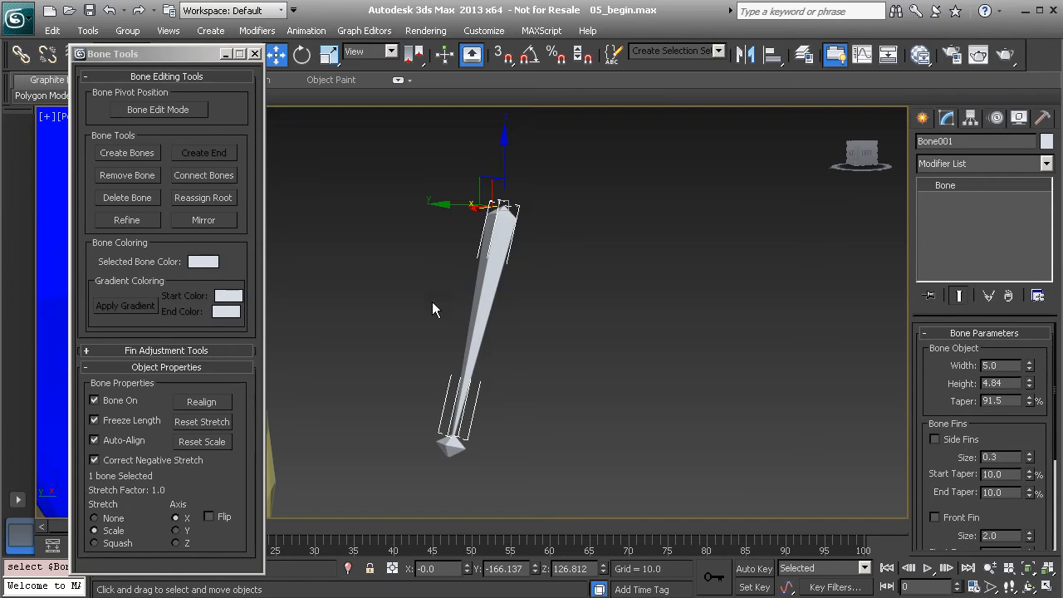
left_click(936, 440)
scroll(939, 452, "down", 2)
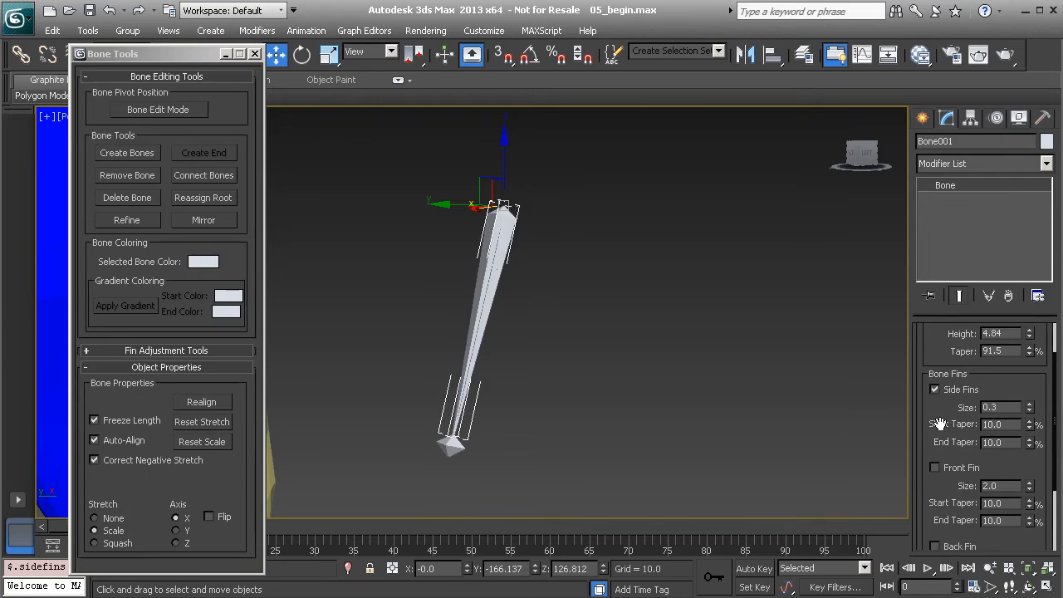
left_click(936, 470)
scroll(938, 473, "down", 2)
left_click(937, 497)
Set the long bone's front fin size to 4.24 and its back fin size to 7.268.
mouse_move(509, 306)
middle_mouse_down("alt")
mouse_move(476, 305)
mouse_move(506, 314)
mouse_move(528, 269)
mouse_move(475, 263)
mouse_move(520, 272)
mouse_move(503, 315)
middle_mouse_up("alt")
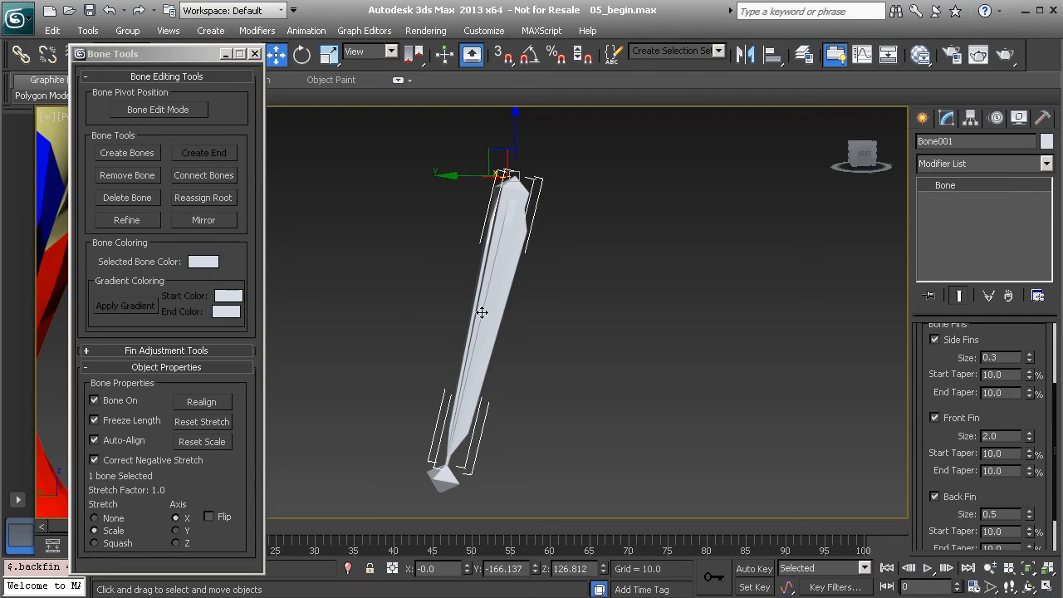
middle_click_drag(495, 325, 552, 264, "alt")
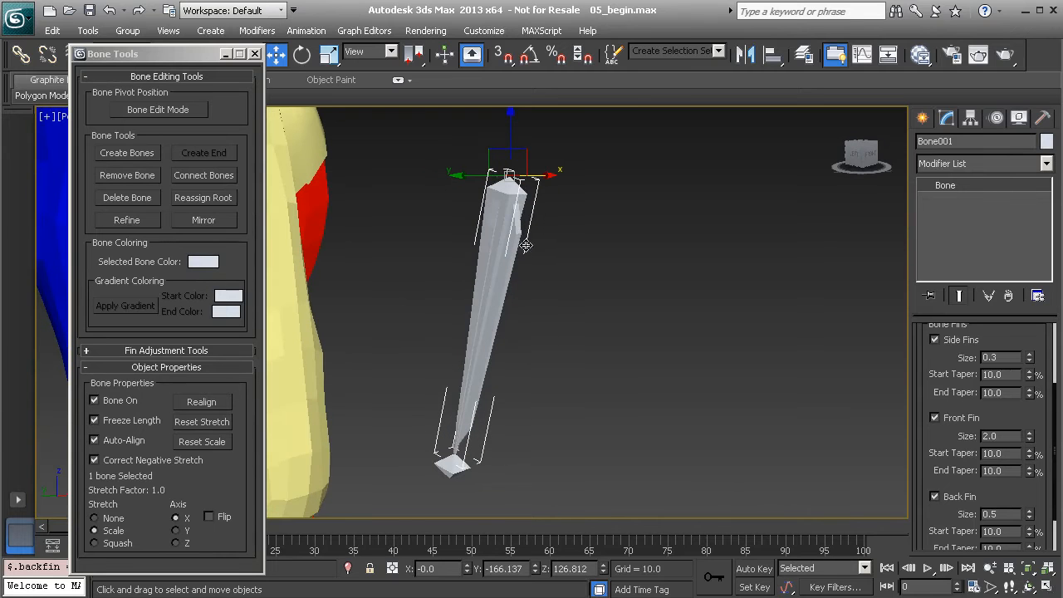
middle_click_drag(532, 316, 461, 281, "alt")
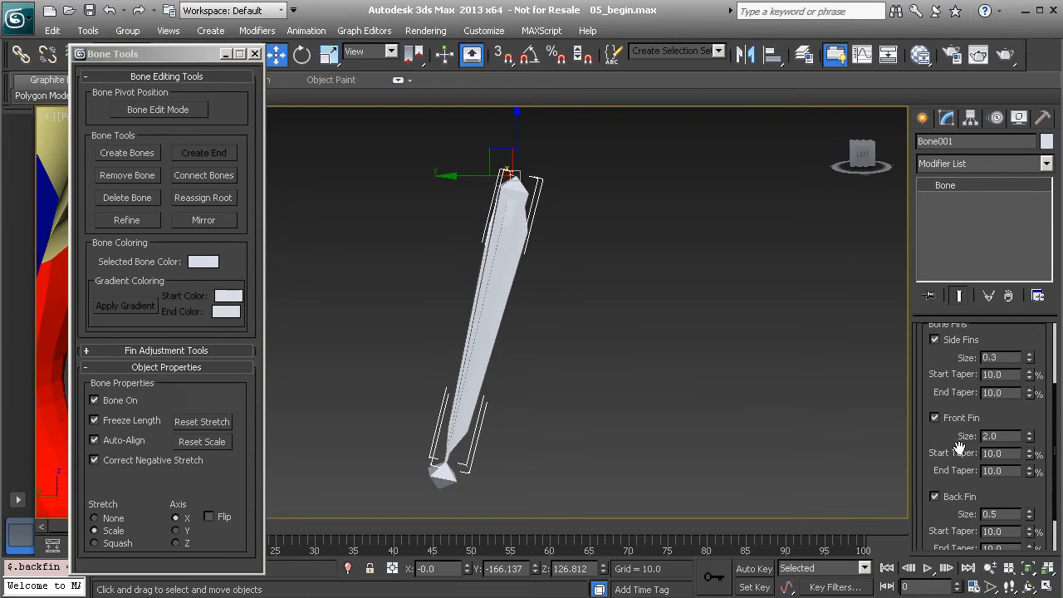
left_click_drag(1029, 438, 1007, 343)
middle_click_drag(579, 331, 641, 334, "alt")
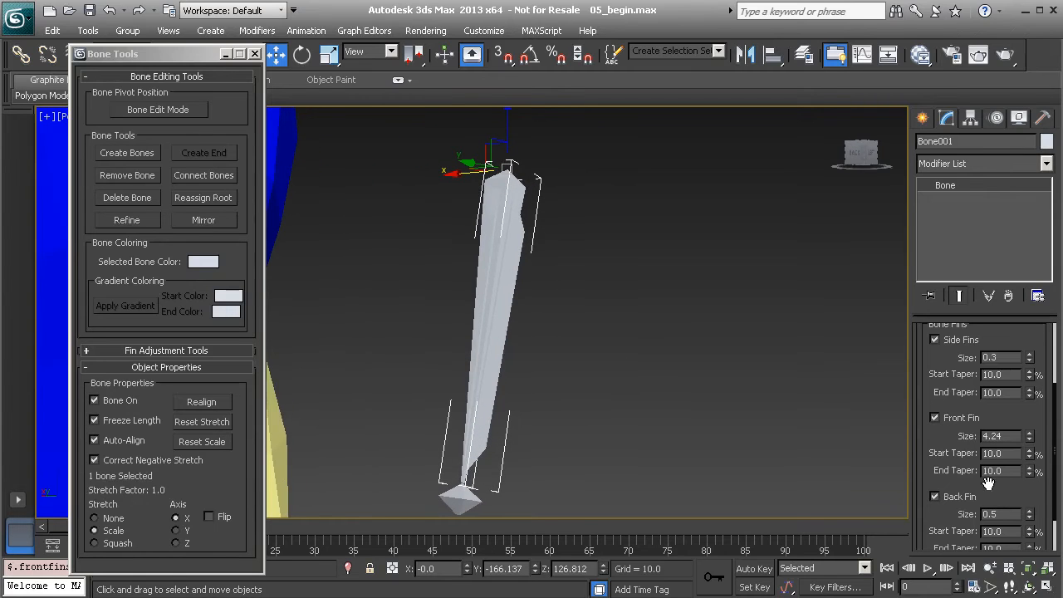
left_click_drag(1030, 517, 1008, 308)
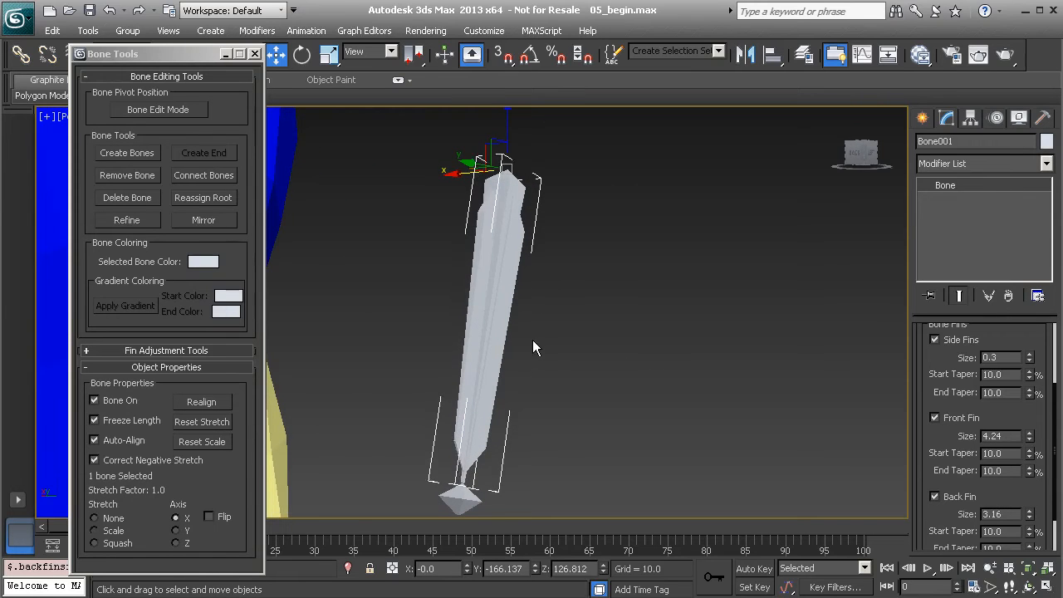
middle_click_drag(539, 356, 532, 381, "alt")
left_click_drag(919, 413, 920, 366)
left_click_drag(1031, 469, 1029, 418)
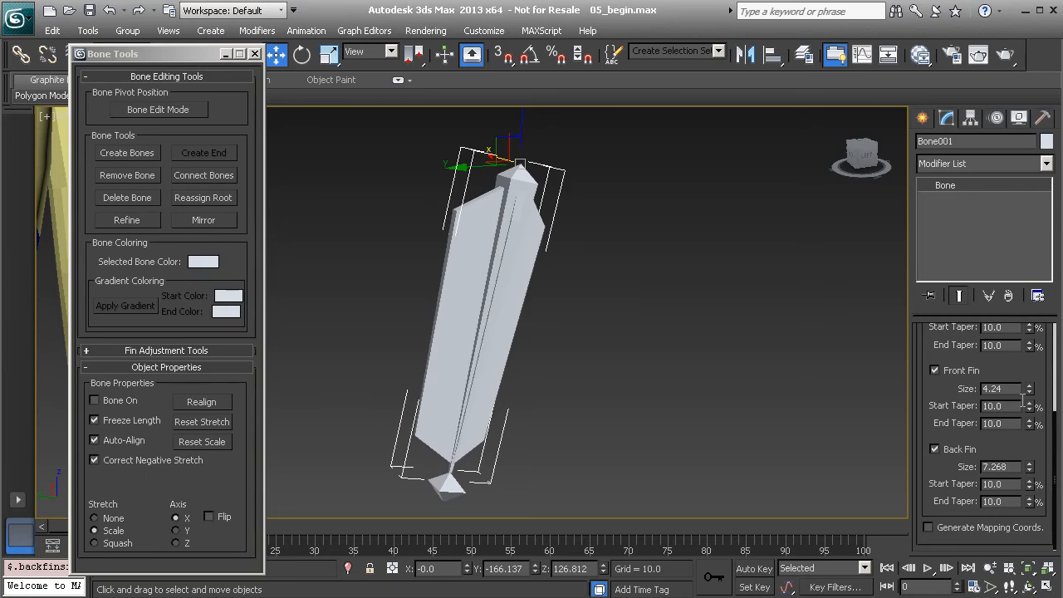
Set the long bone's front fin size to 7.505 and its side fins size to 7.045.
mouse_move(487, 308)
middle_mouse_down("alt")
mouse_move(504, 339)
mouse_move(409, 326)
mouse_move(500, 364)
mouse_move(448, 358)
mouse_move(501, 297)
middle_mouse_up("alt")
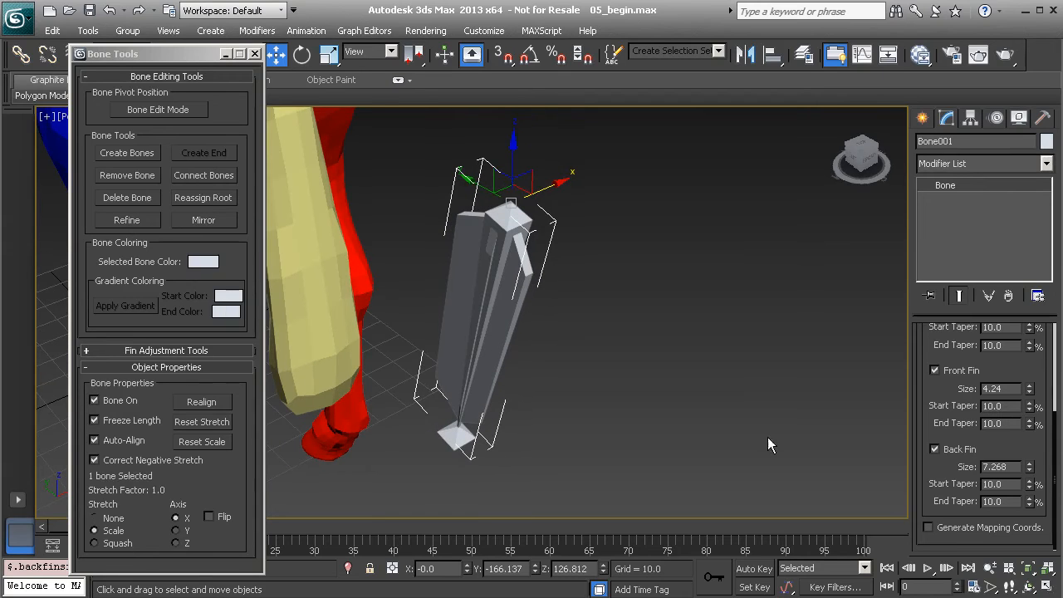
left_click_drag(1030, 389, 1012, 326)
scroll(997, 431, "up", 3)
left_click_drag(1030, 389, 1030, 357)
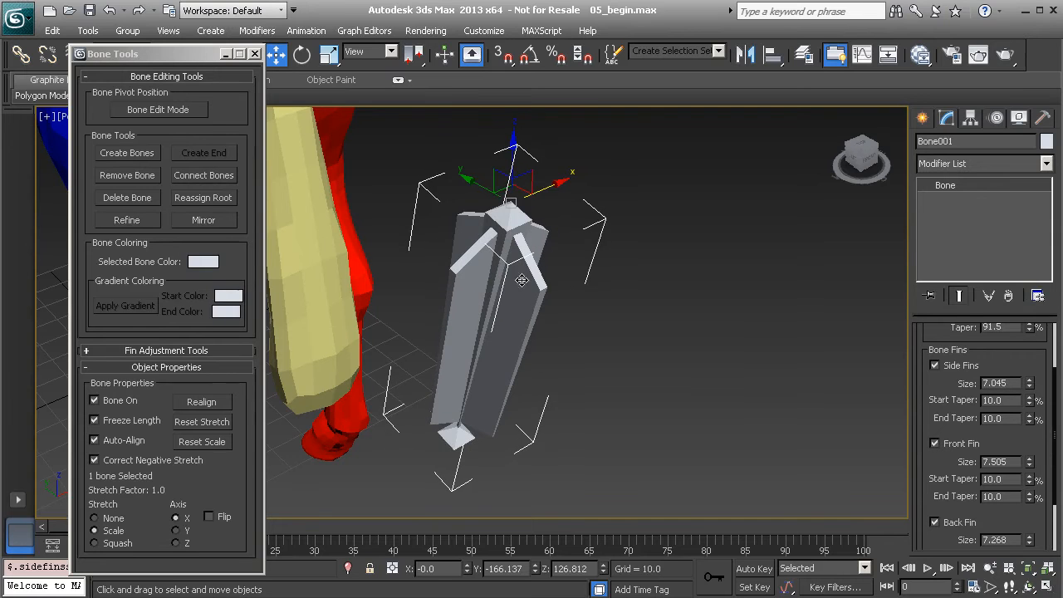
Delete the finned long bone together with its end bone.
middle_click_drag(608, 327, 622, 275, "alt")
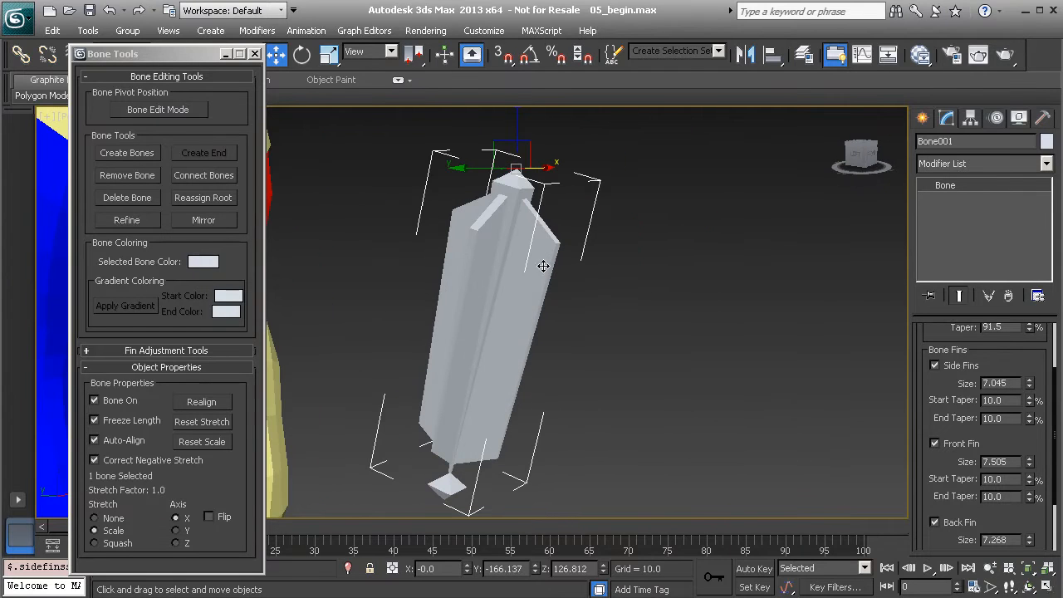
middle_click_drag(526, 324, 527, 250, "alt")
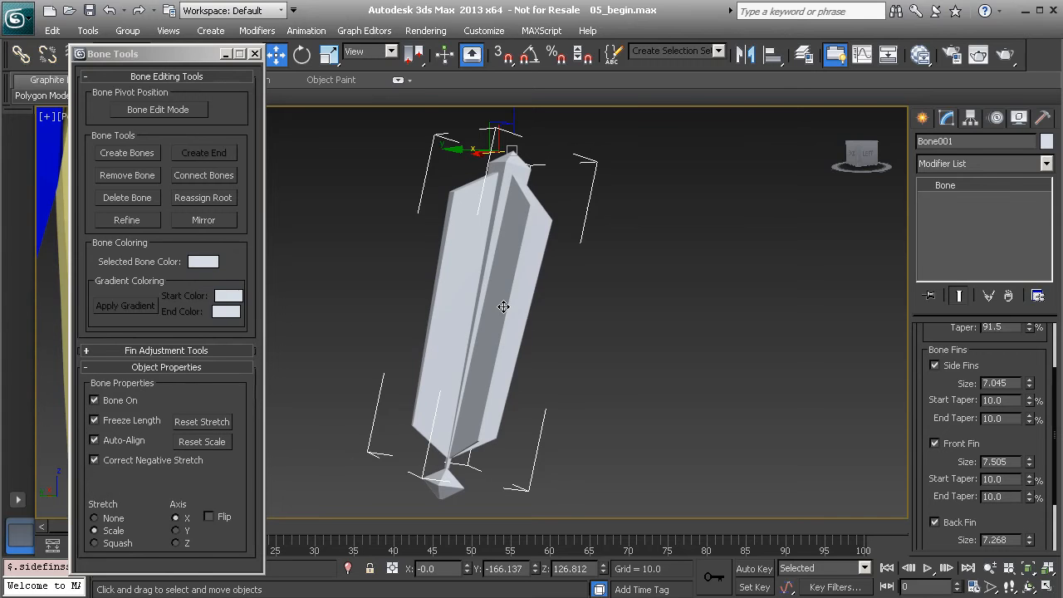
middle_click_drag(563, 343, 515, 361, "alt")
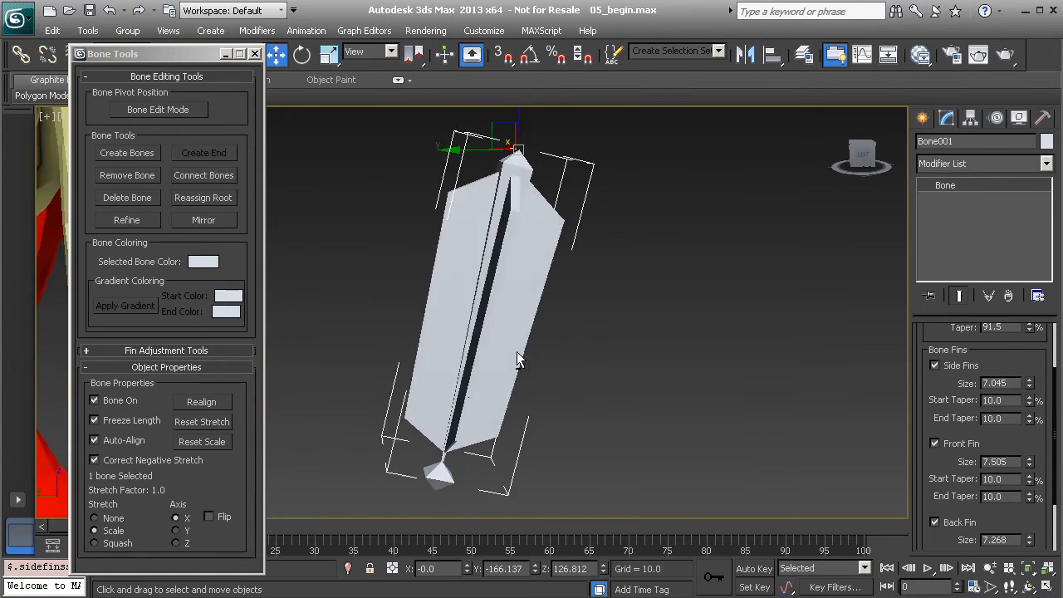
left_click_drag(923, 370, 925, 498)
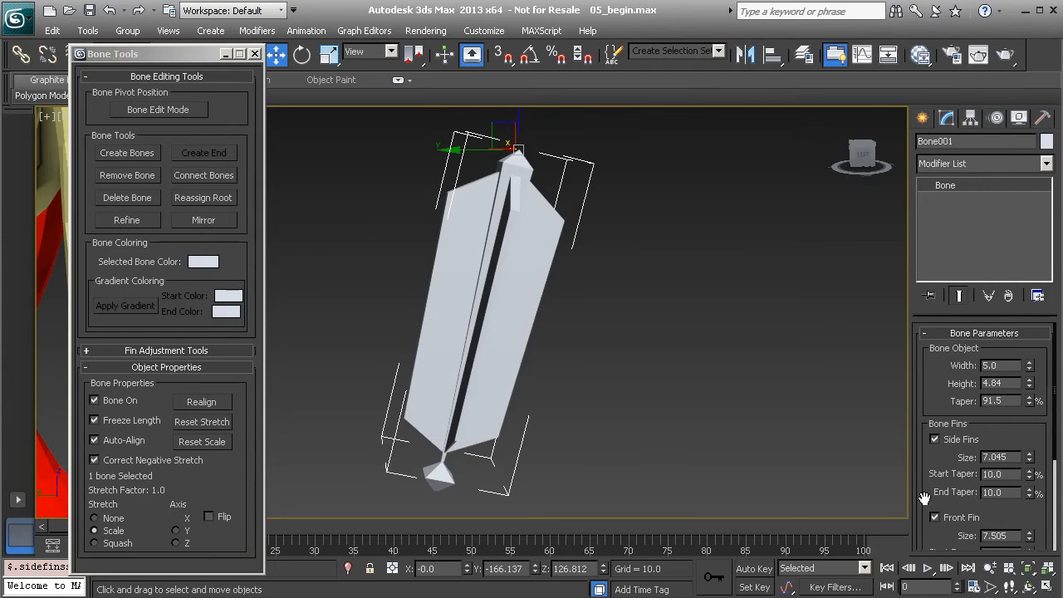
scroll(448, 312, "down", 5)
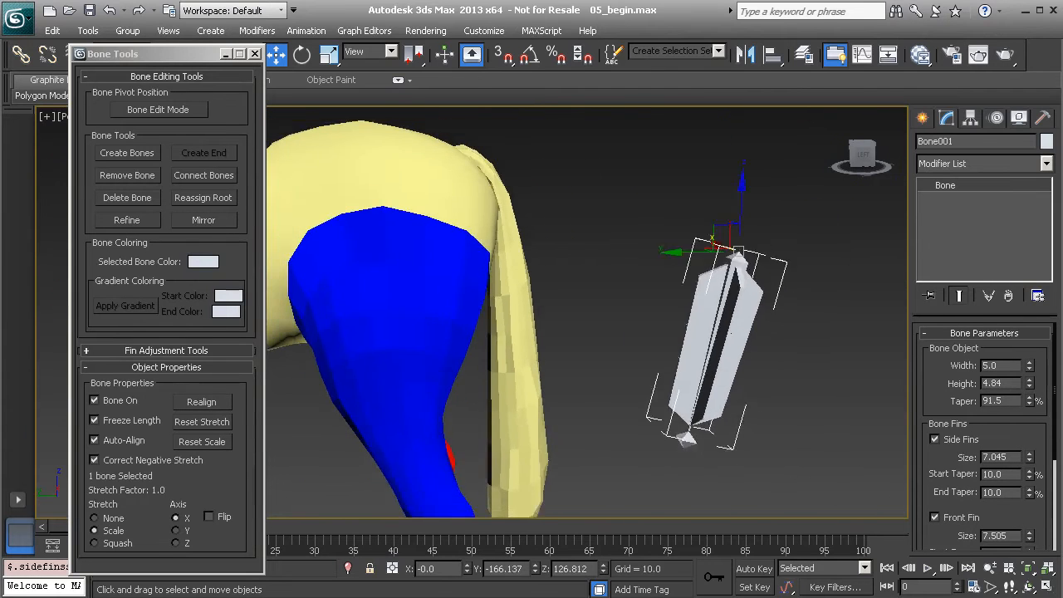
middle_click_drag(430, 337, 444, 267)
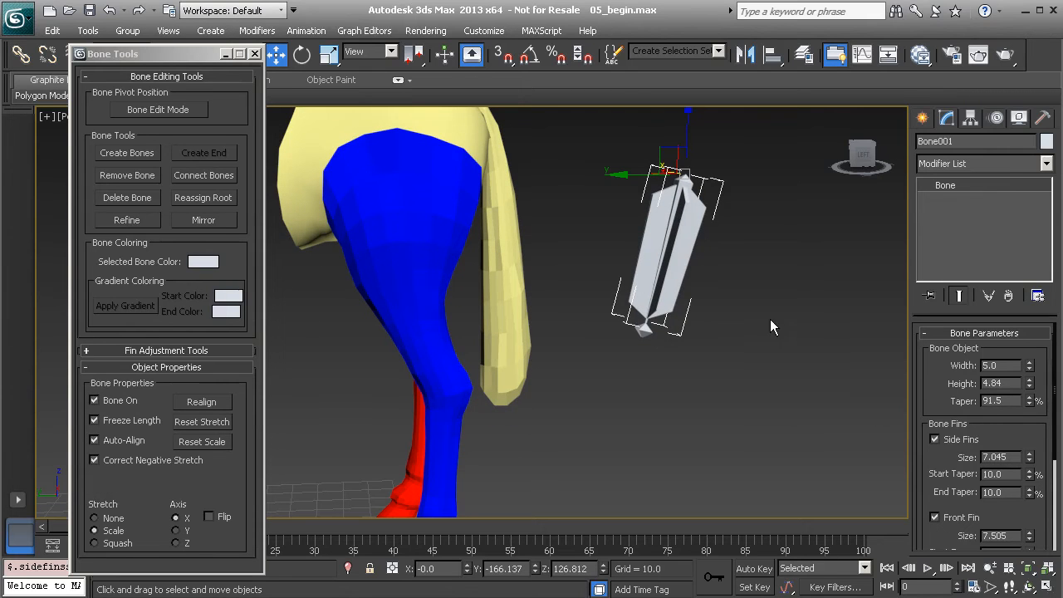
left_click(680, 202, "ctrl")
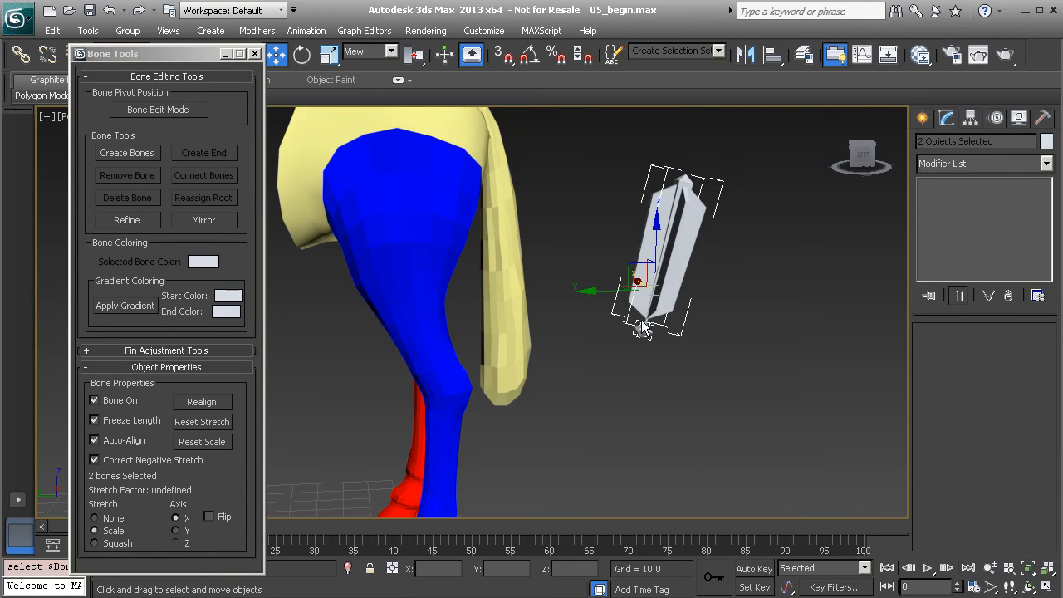
key("Delete")
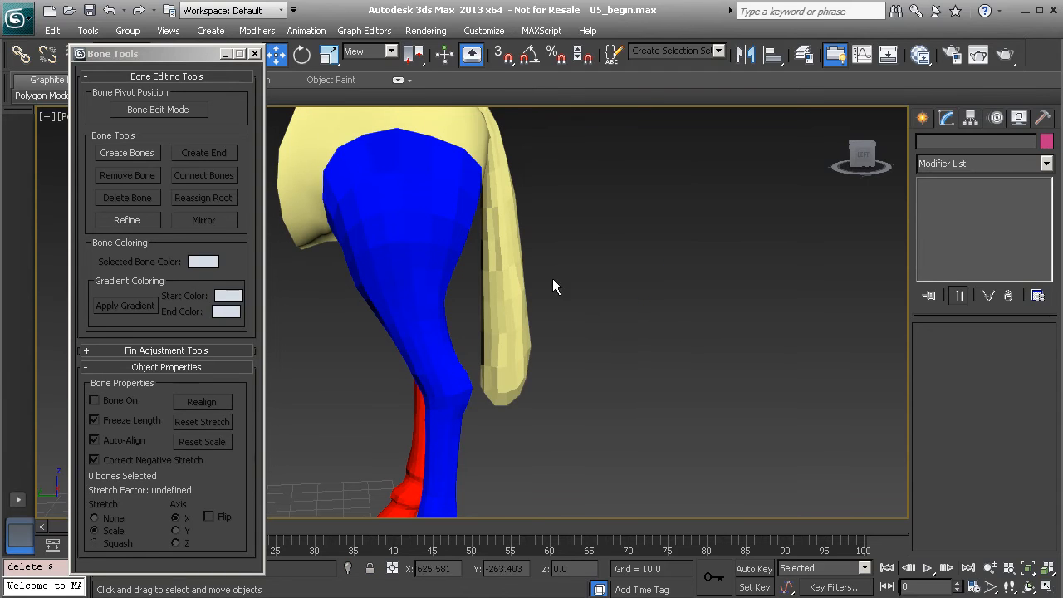
Start creating bones and maximize the Left viewport framed on the horse's hind leg, keeping the Bone Tools clear of it.
left_click(124, 153)
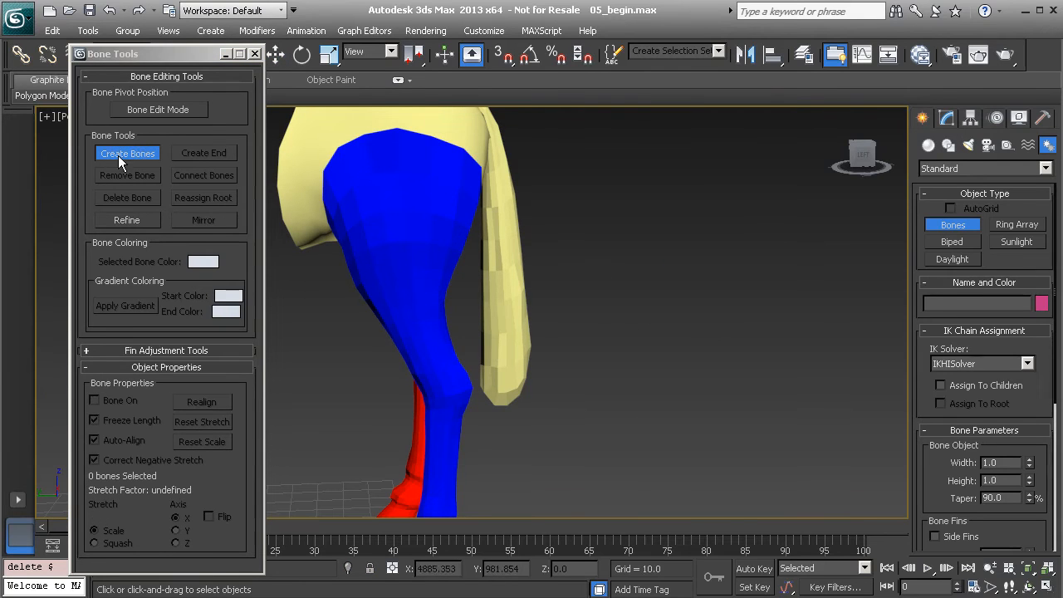
left_click_drag(138, 55, 123, 53)
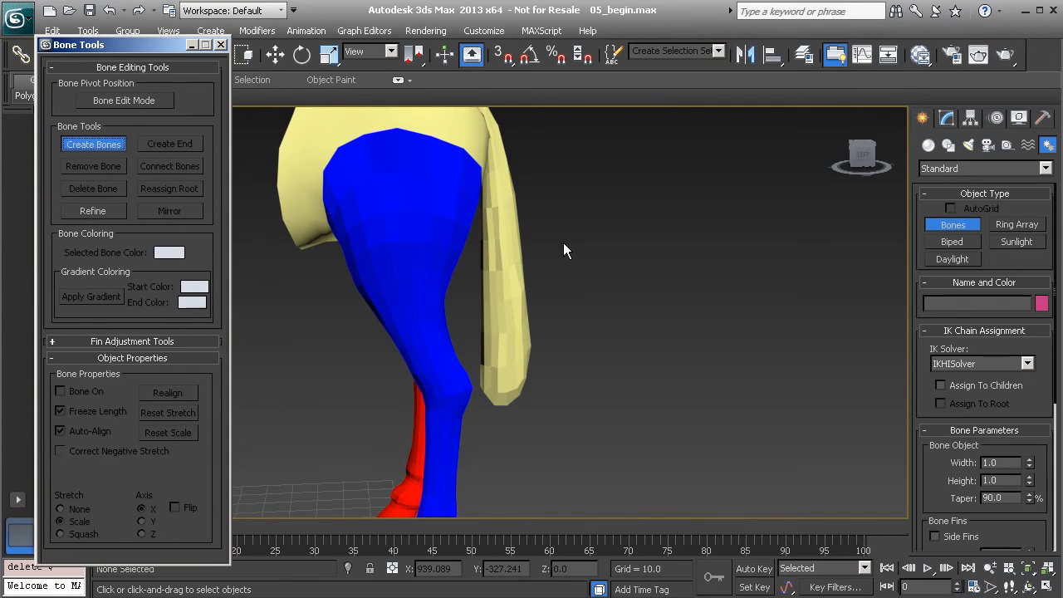
key("alt+w")
right_click(352, 410)
key("alt+w")
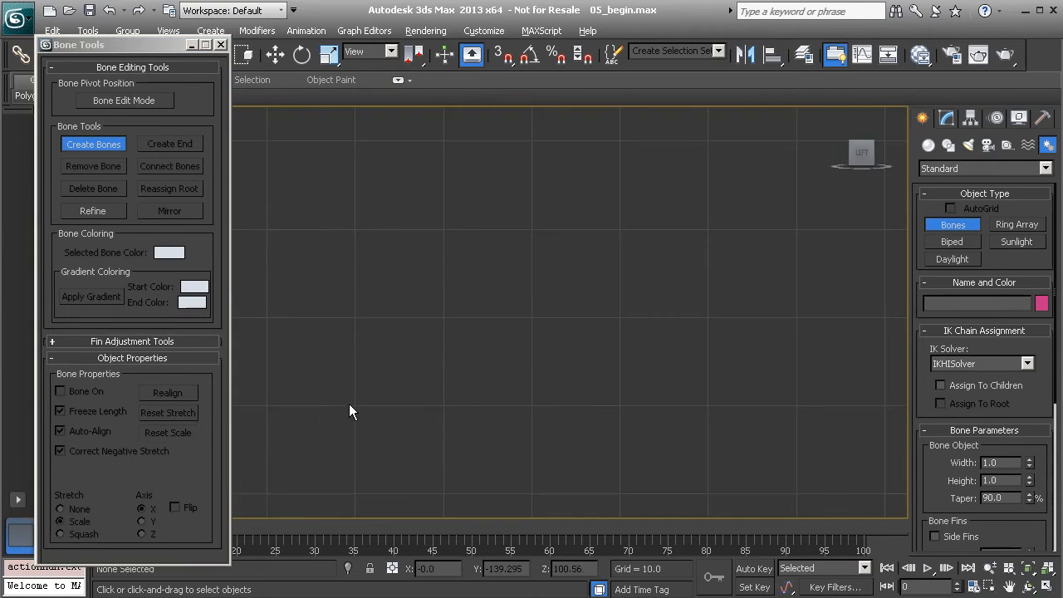
key("z")
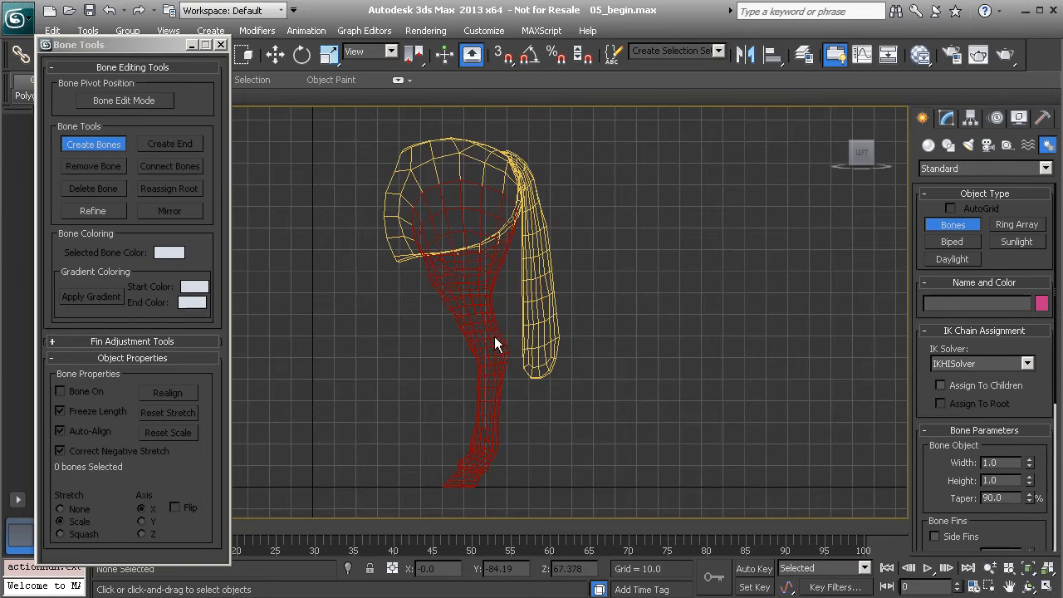
scroll(485, 295, "up", 3)
scroll(478, 336, "down", 1)
middle_click_drag(478, 335, 492, 312)
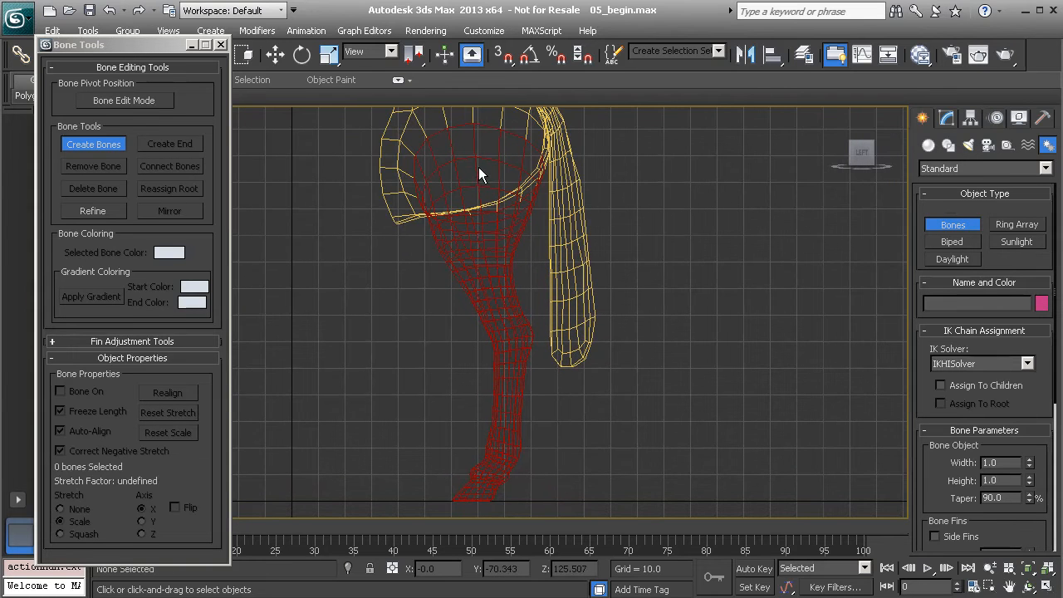
Draw a bone chain down the hind leg from the hip through the knee, hock and fetlock to the hoof, finishing with an end bone.
left_click(479, 167)
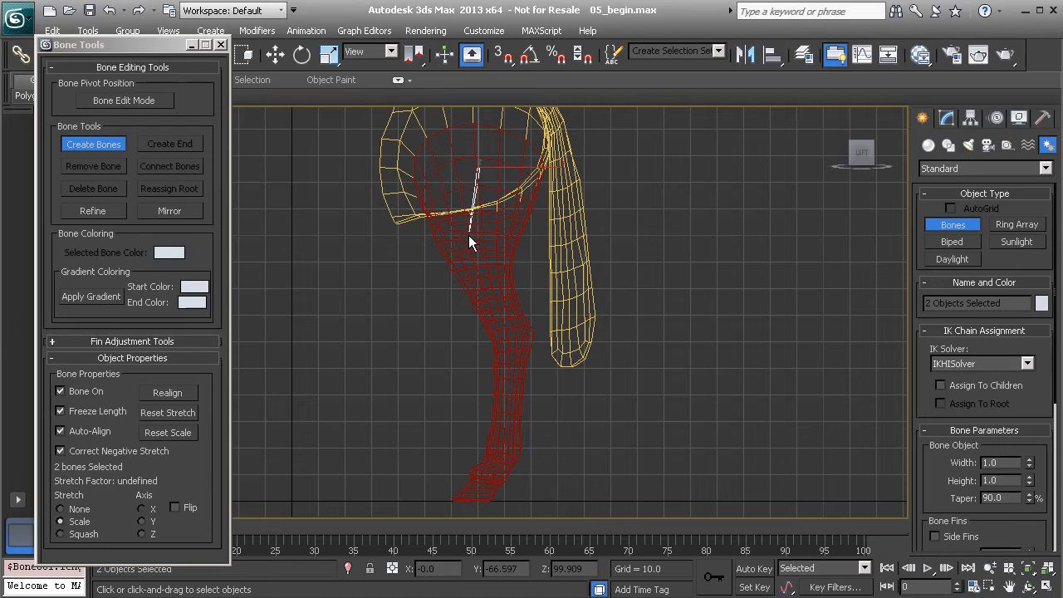
left_click(472, 239)
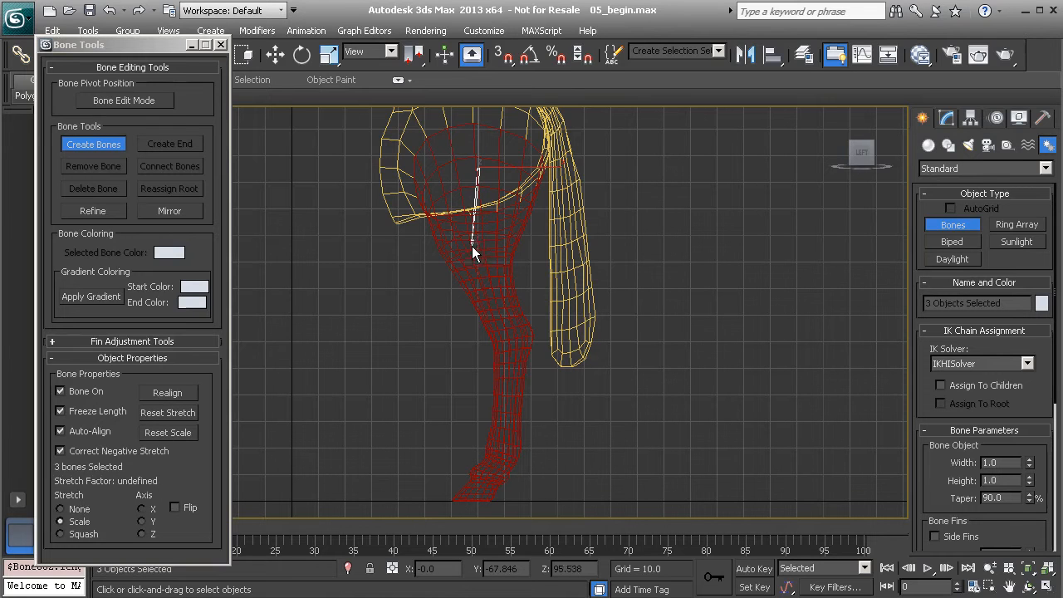
left_click(516, 347)
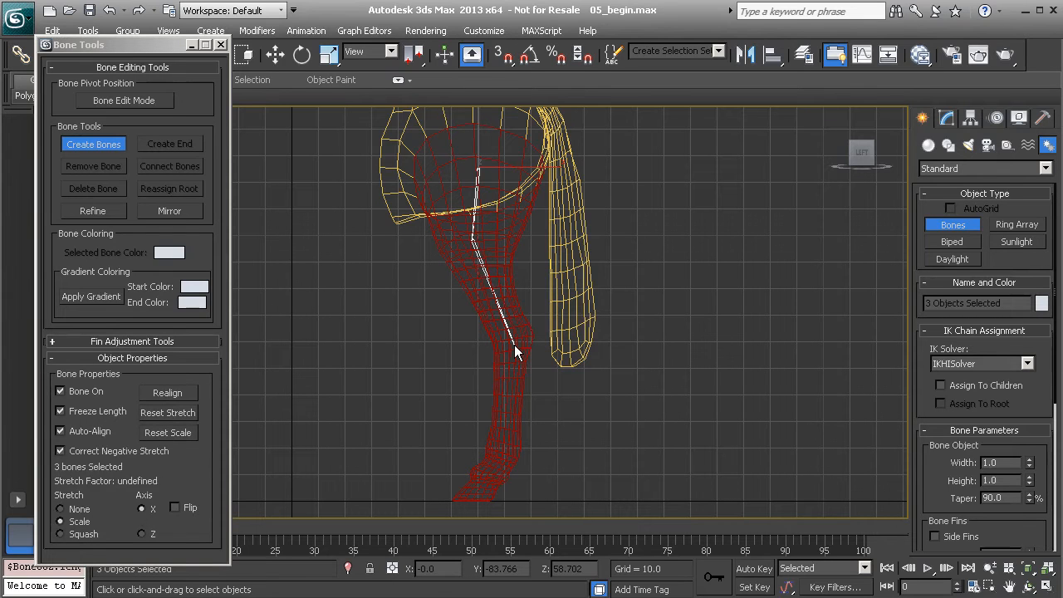
left_click(500, 455)
left_click(480, 480)
right_click(430, 490)
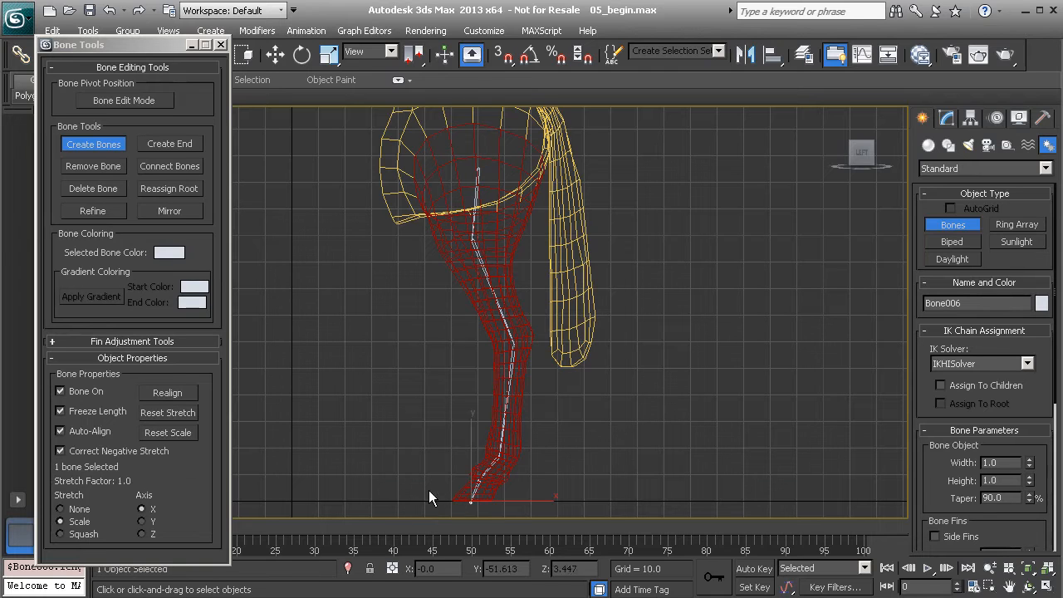
Leave bone creation and examine the hind leg's bone chain from the hip joint down to the hoof.
key("w")
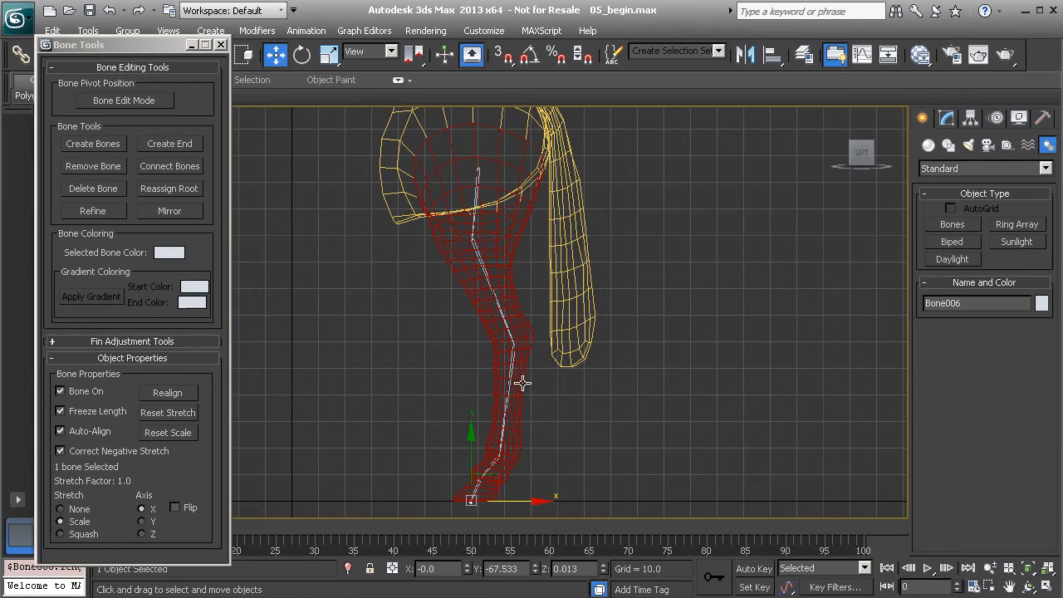
scroll(524, 385, "up", 5)
scroll(501, 325, "down", 4)
middle_click_drag(490, 214, 473, 271)
scroll(468, 316, "up", 5)
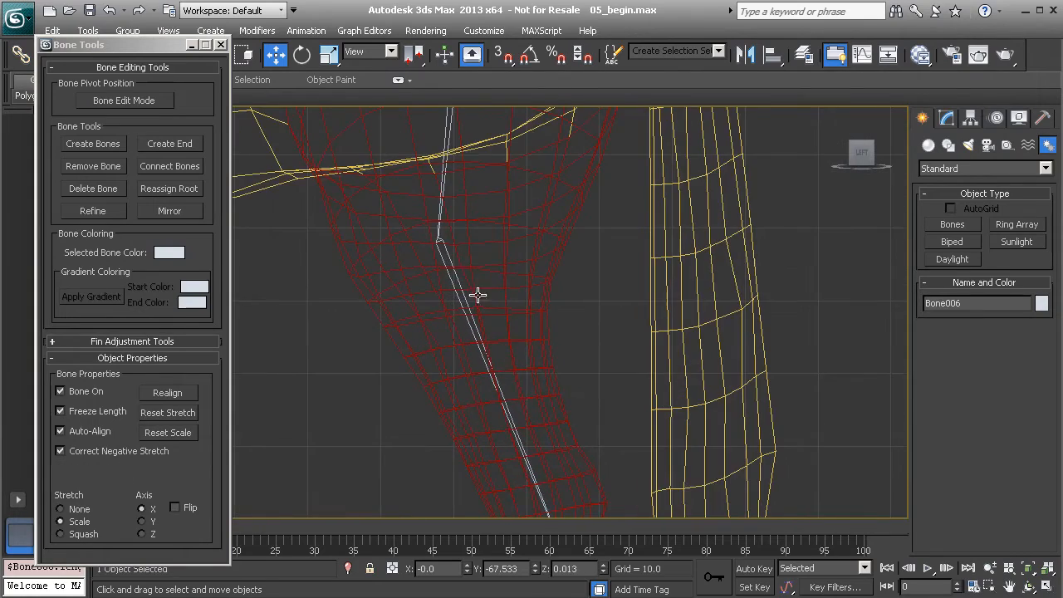
scroll(485, 305, "down", 7)
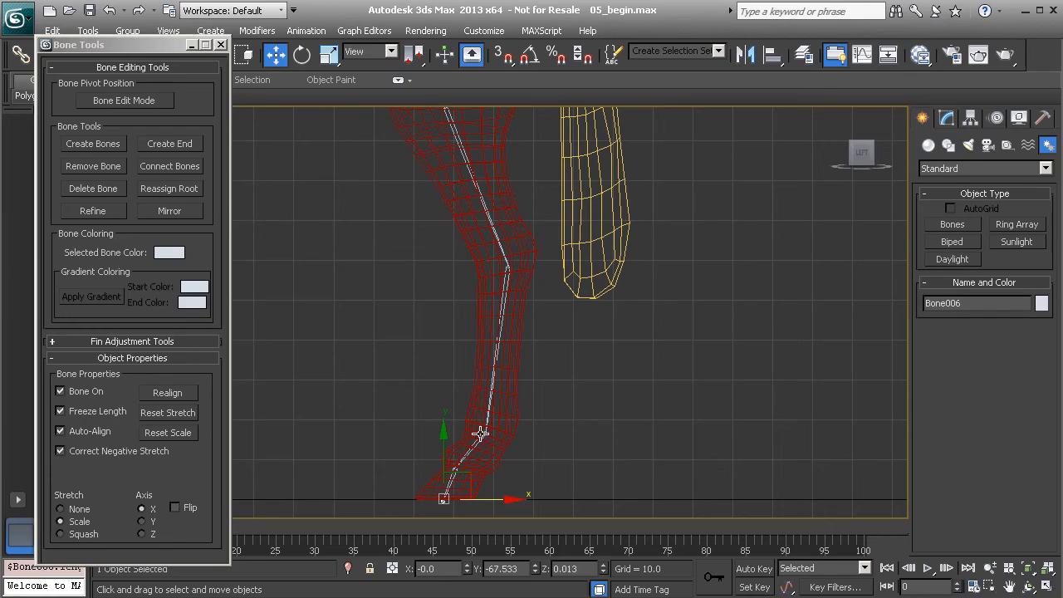
left_click(93, 144)
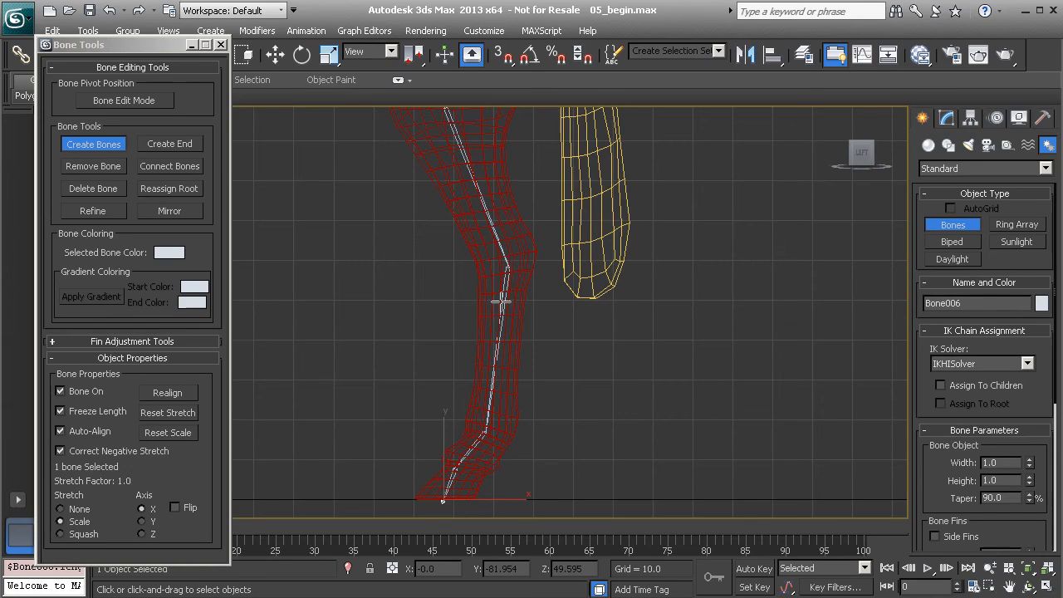
right_click(581, 367)
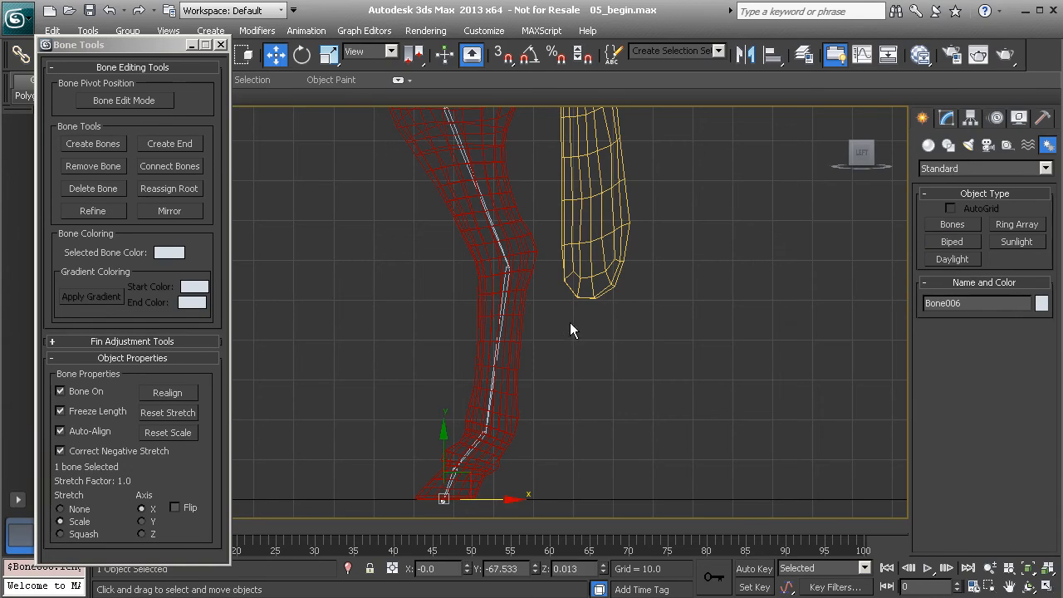
middle_click_drag(508, 240, 538, 442)
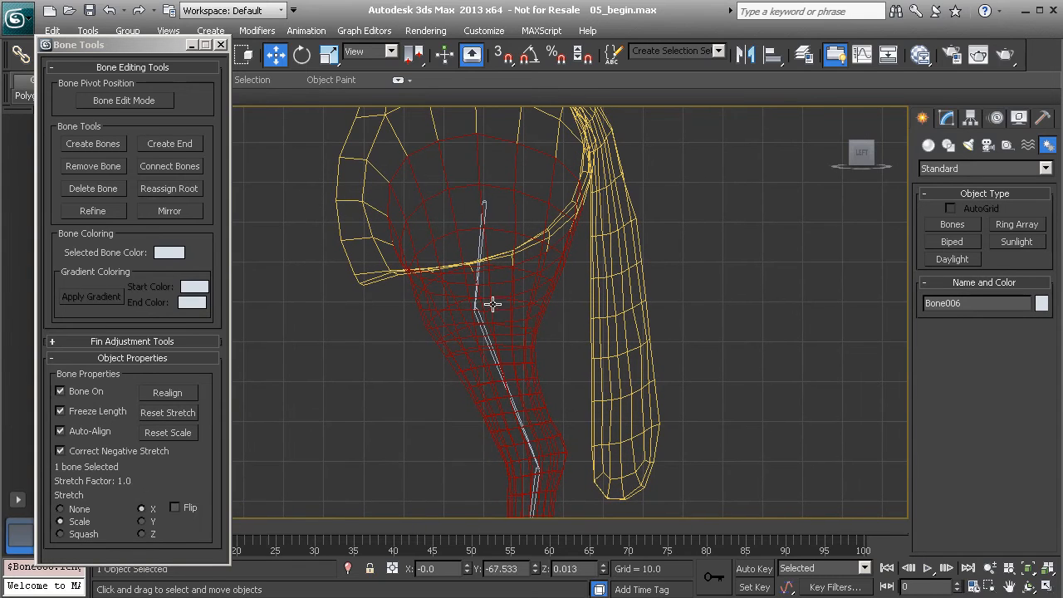
Select the whole hind leg bone chain from its root bone at the hip, keeping the Bone Tools clear of it.
left_click_drag(150, 50, 200, 22)
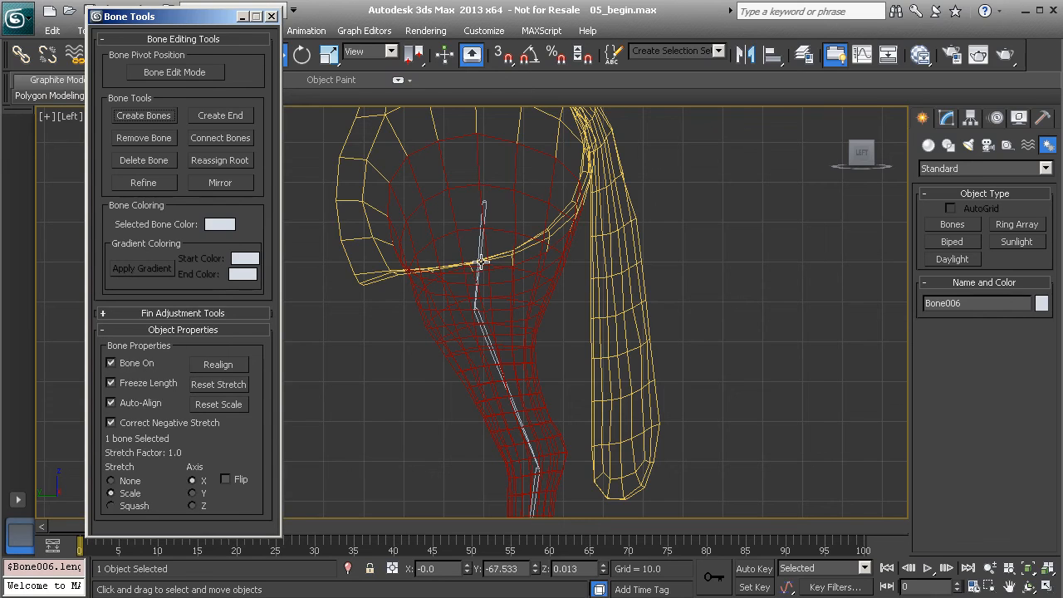
left_click(481, 236)
left_click(477, 238)
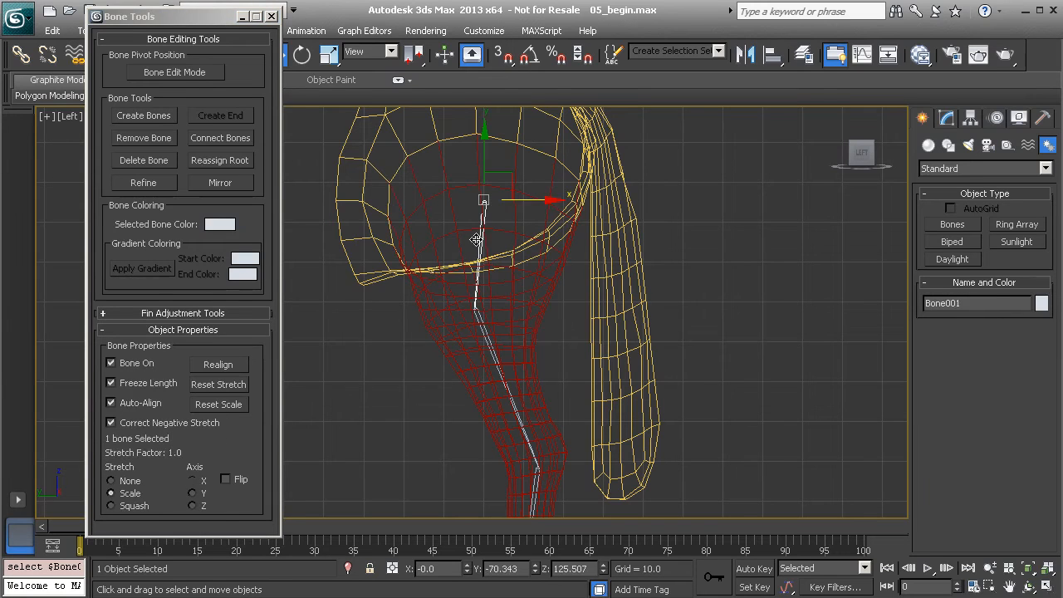
double_click(478, 240)
middle_click_drag(516, 376, 525, 179)
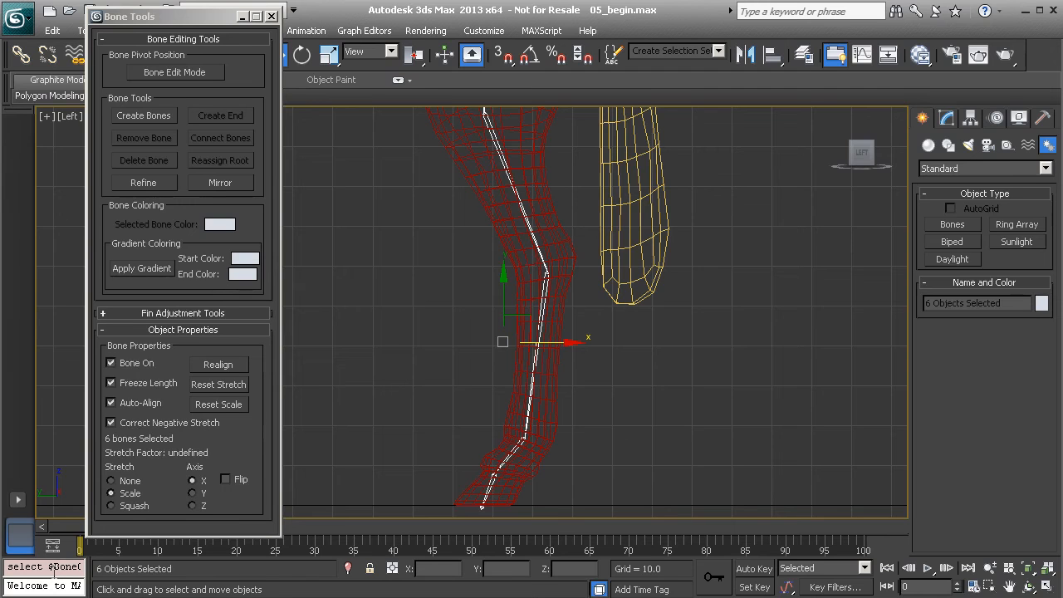
Open the MAXScript Listener, clear its welcome text and place the window clear of the upper bones.
right_click(54, 567)
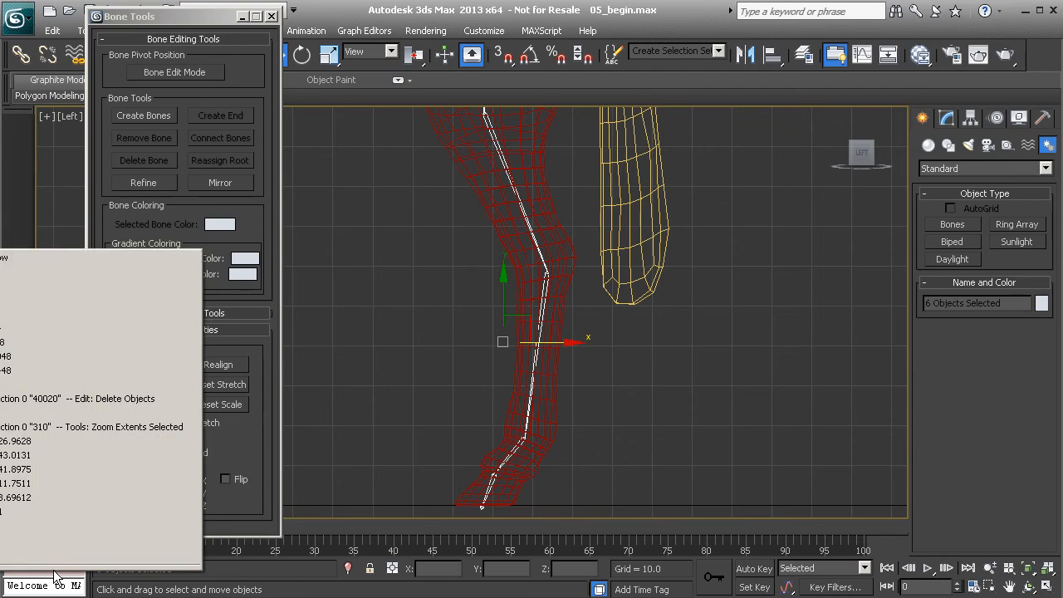
left_click(30, 258)
left_click_drag(111, 165, 408, 167)
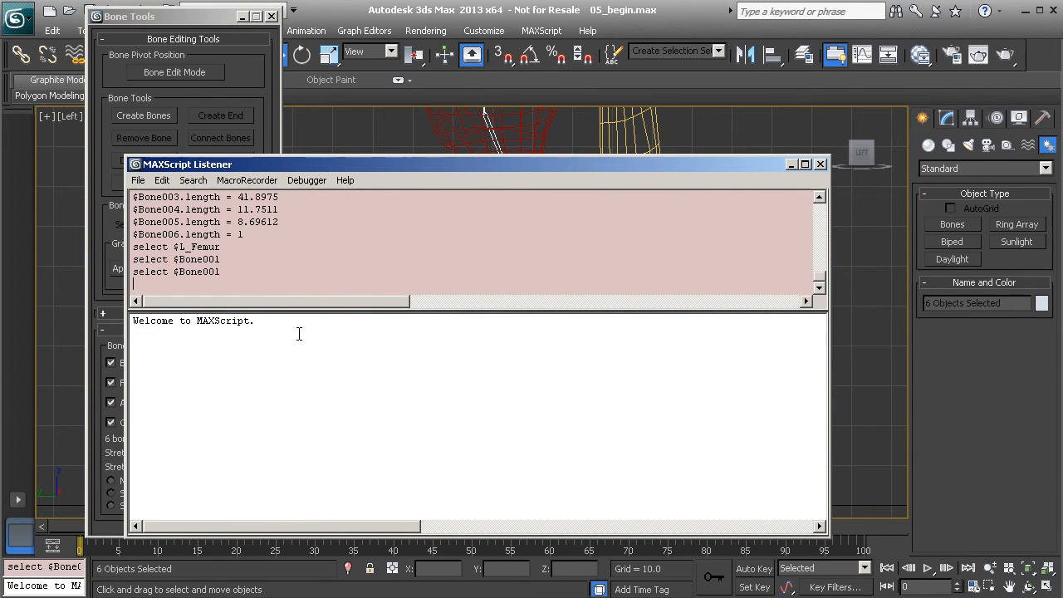
left_click_drag(275, 325, 129, 320)
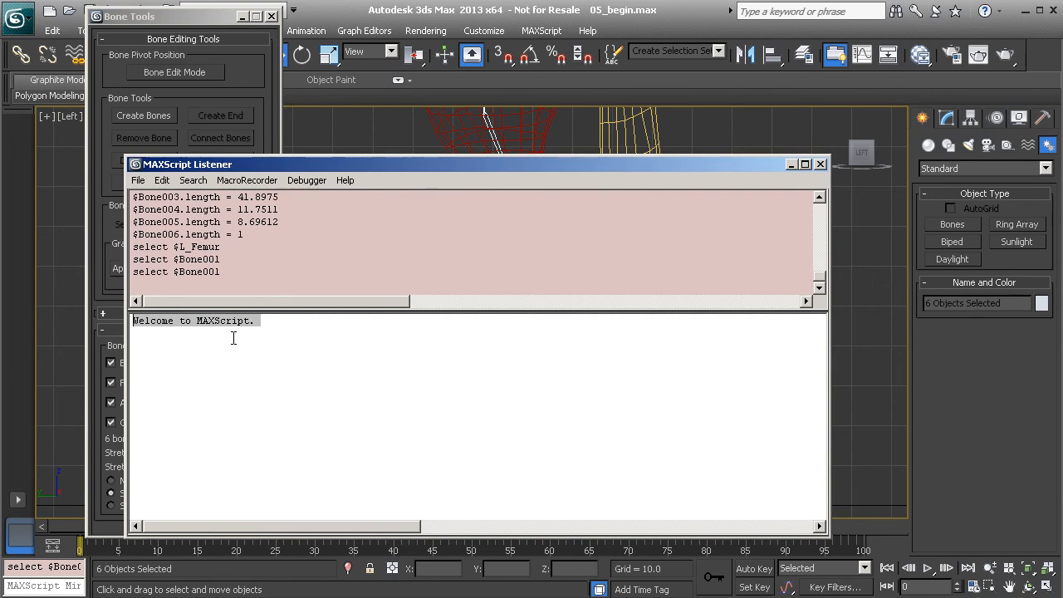
key("Delete")
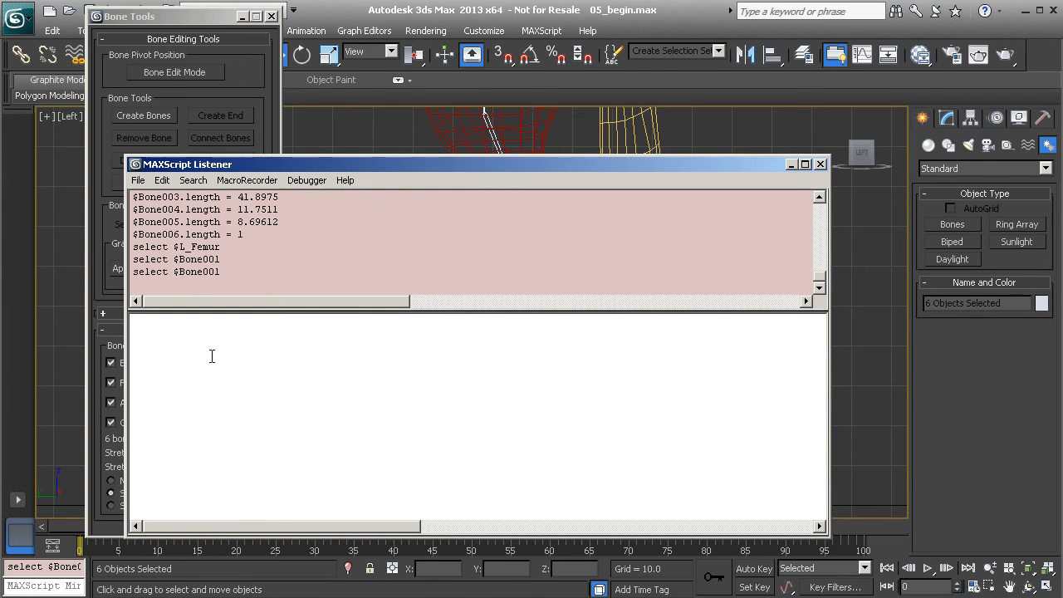
left_click_drag(393, 159, 399, 345)
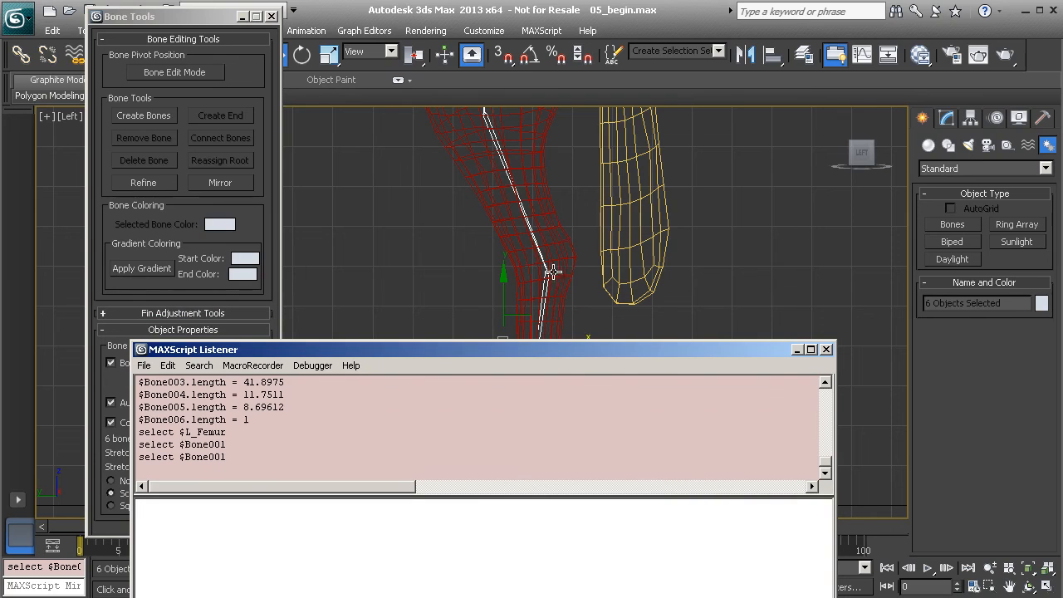
left_click_drag(478, 349, 497, 226)
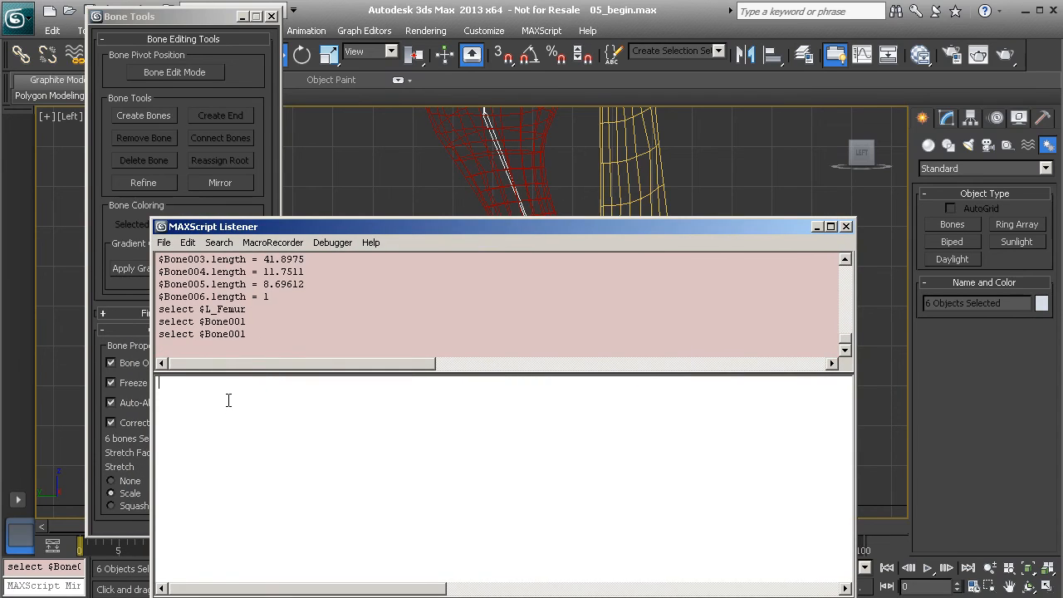
Set the width and height of all selected bones to 5 by running $.width = 5 and $.height = 5.
type(".width = 5")
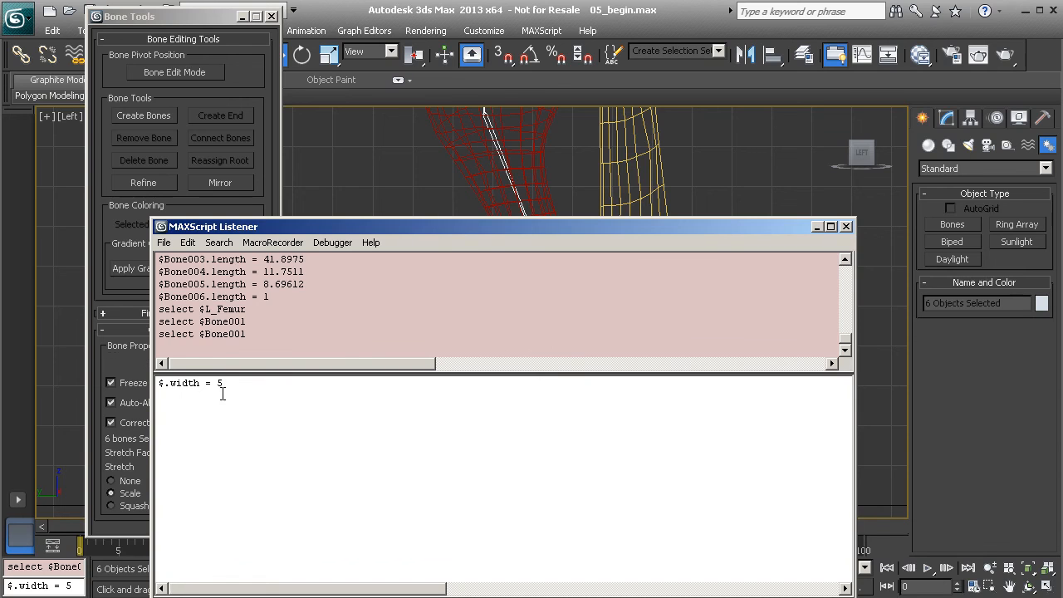
left_click_drag(468, 231, 452, 185)
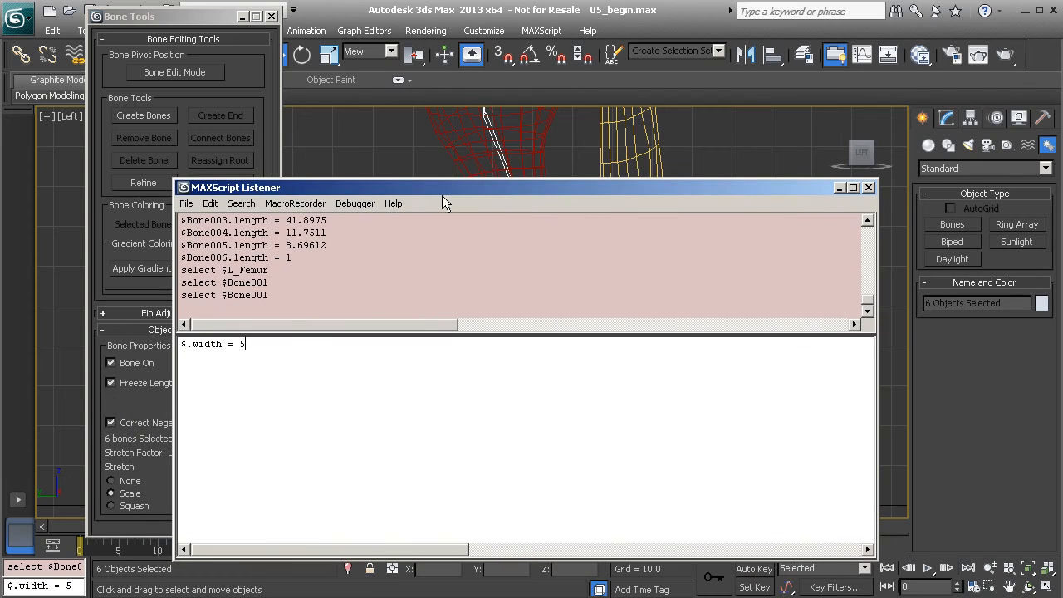
key("Return")
type("height = 5")
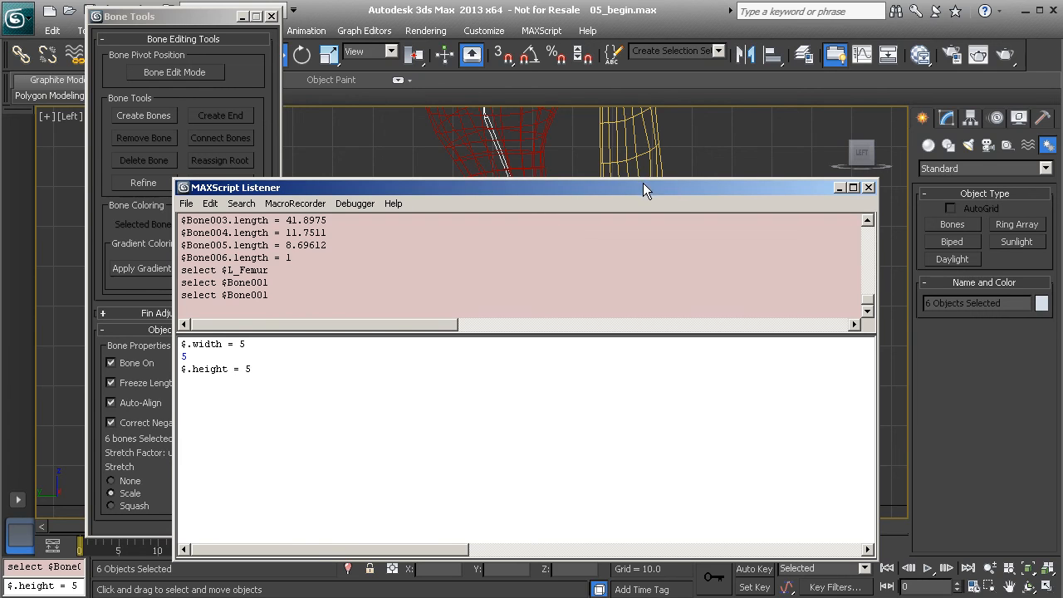
left_click_drag(643, 189, 654, 355)
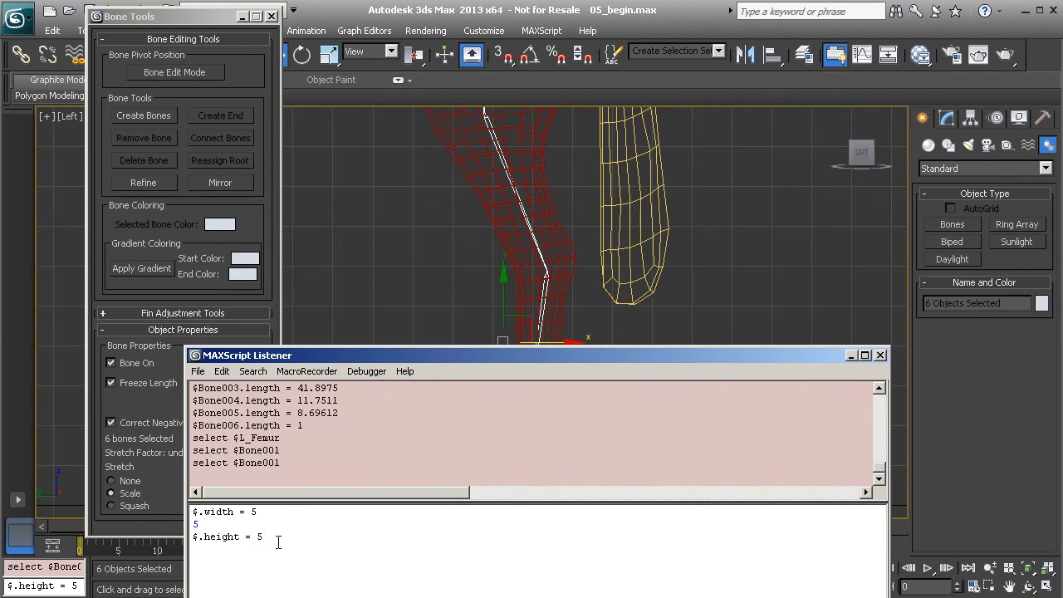
key("Return")
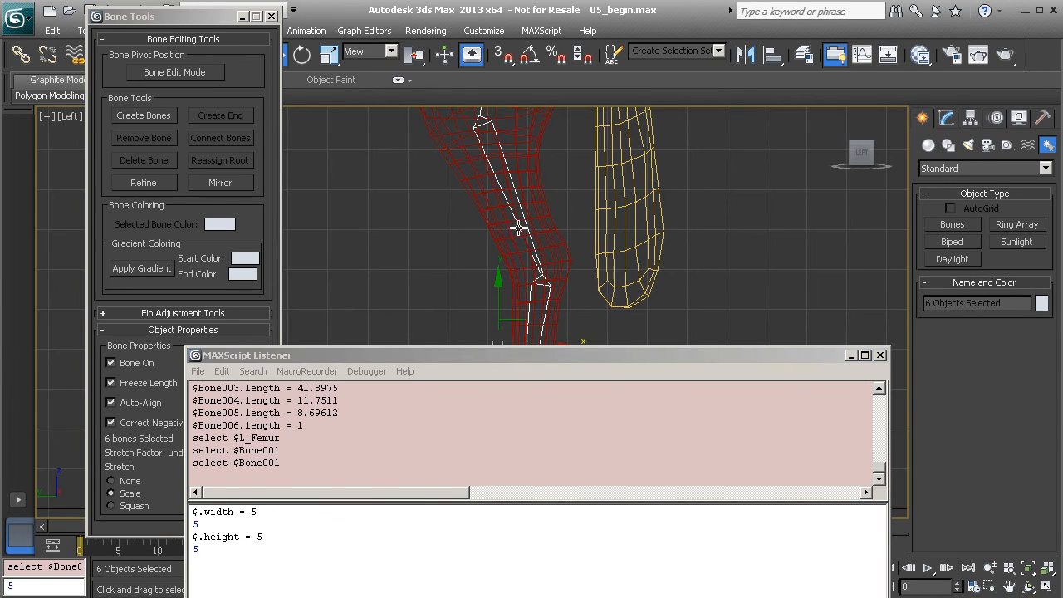
Maximize the Perspective viewport in wireframe, framed on the lower end of the bone chain.
key("alt+w")
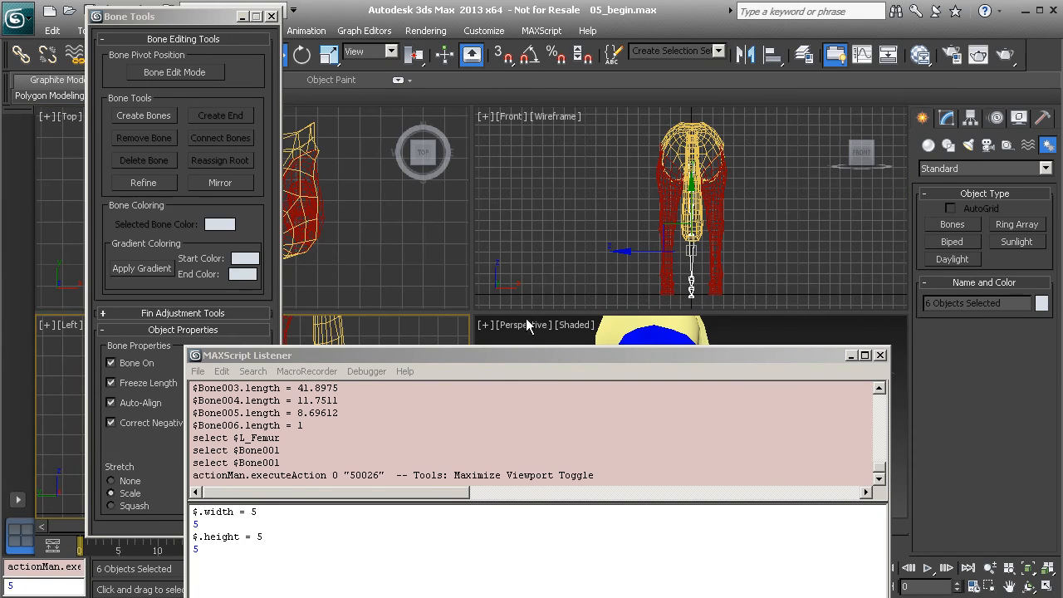
right_click(774, 333)
key("alt+w")
middle_click_drag(589, 275, 501, 268)
key("F3")
middle_click_drag(471, 312, 534, 184)
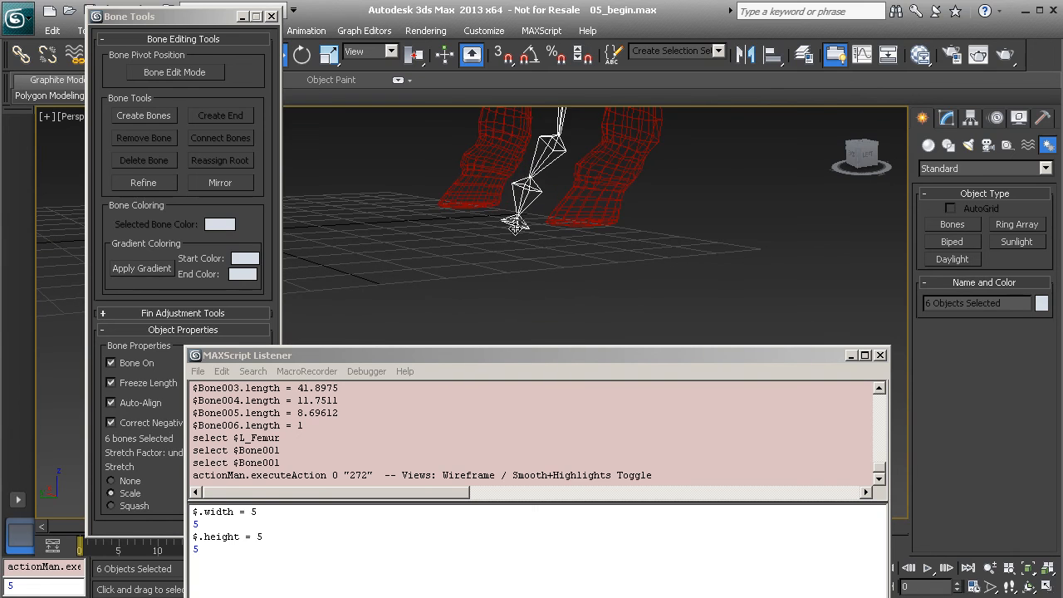
Delete the end bone at the hoof and create a new end bone on the last remaining bone.
left_click(515, 222)
middle_click_drag(515, 223, 490, 264)
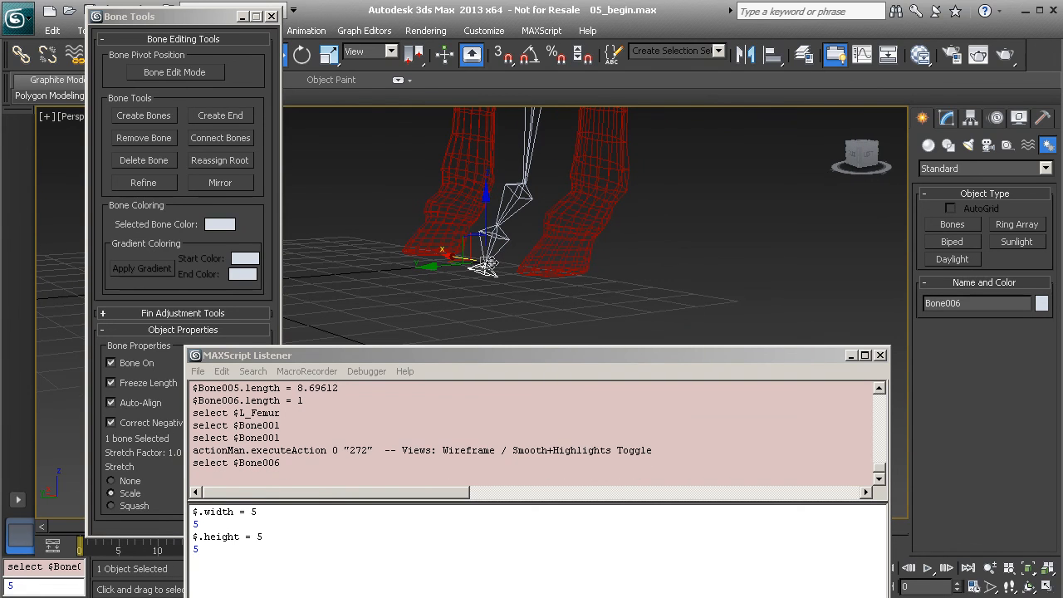
key("Delete")
left_click(495, 238)
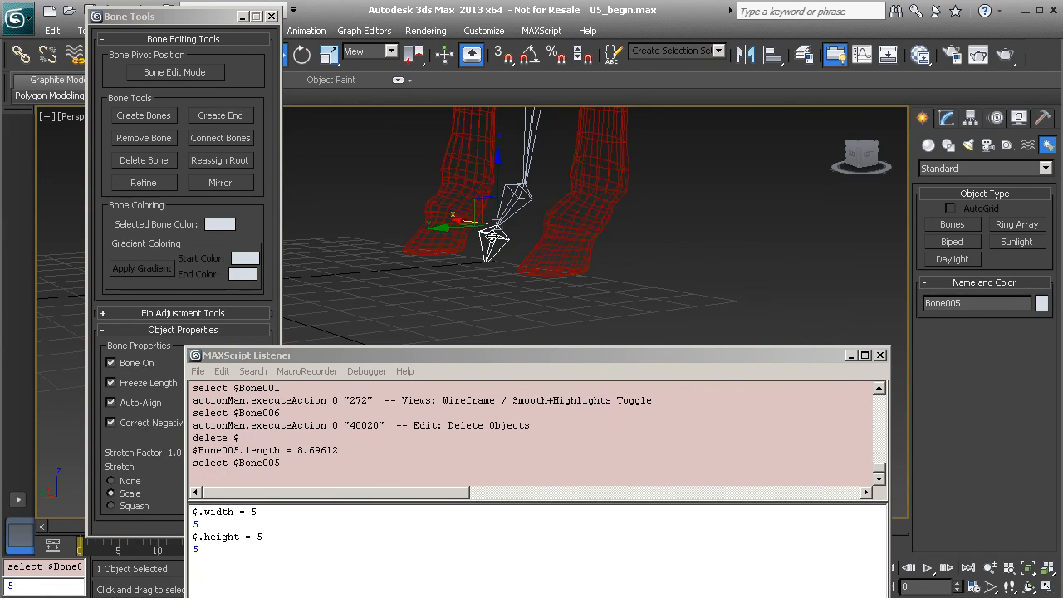
left_click(221, 115)
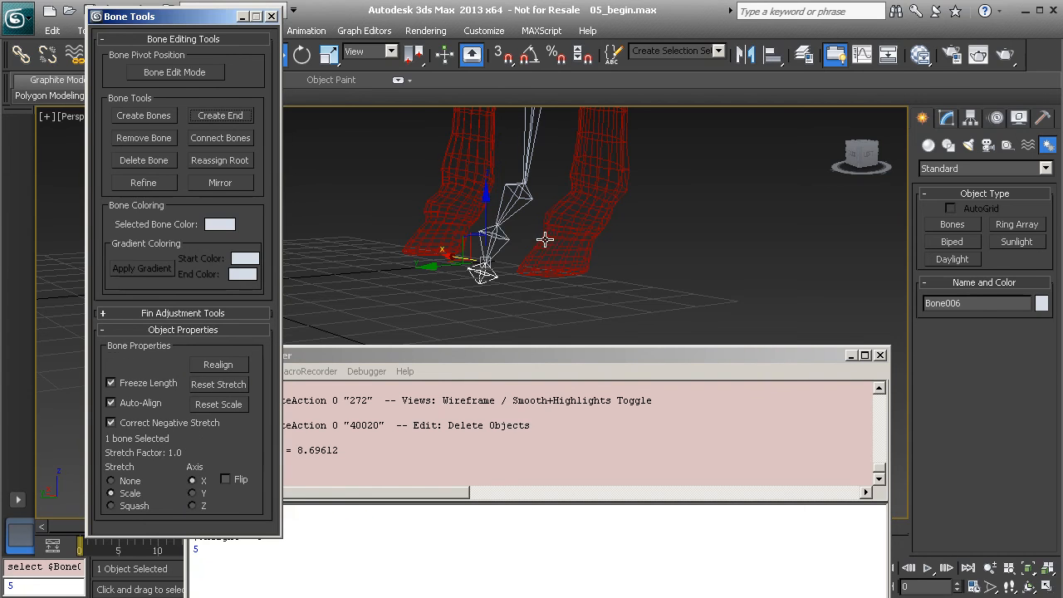
Close the MAXScript Listener and frame the bone chain between the horse's hind legs.
key("z")
middle_click_drag(540, 226, 536, 301)
middle_click_drag(475, 232, 567, 211, "alt")
scroll(567, 211, "down", 2)
left_click(881, 356)
middle_click_drag(620, 234, 621, 394)
middle_click_drag(541, 357, 585, 349, "alt")
scroll(533, 199, "down", 2)
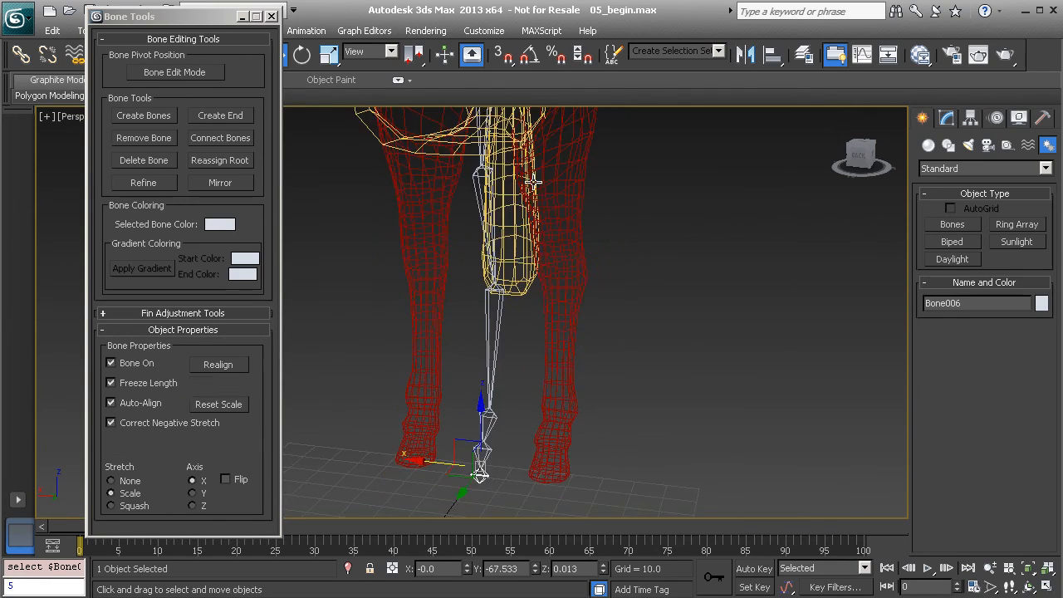
Set the reference coordinate system to World and move the chain's root bone along X to about -22.5, inside the hind leg mesh.
middle_click_drag(535, 187, 533, 319)
left_click(482, 232)
middle_click_drag(528, 251, 478, 259, "alt")
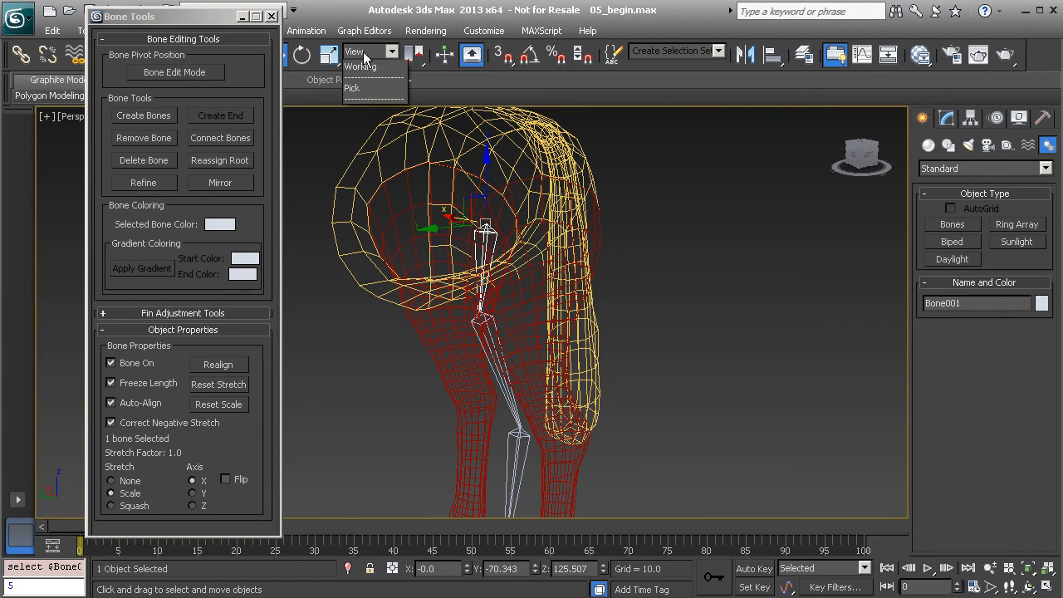
left_click(363, 52)
left_click(371, 88)
middle_click_drag(498, 249, 544, 274, "alt")
scroll(570, 206, "down", 2)
left_click_drag(473, 183, 476, 184)
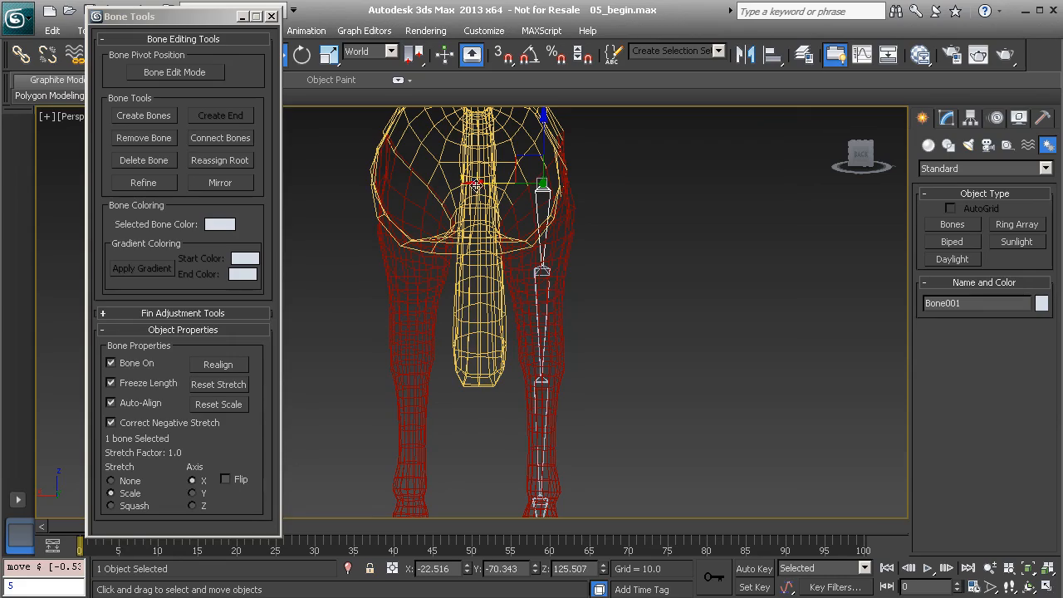
middle_click_drag(567, 327, 548, 359, "alt")
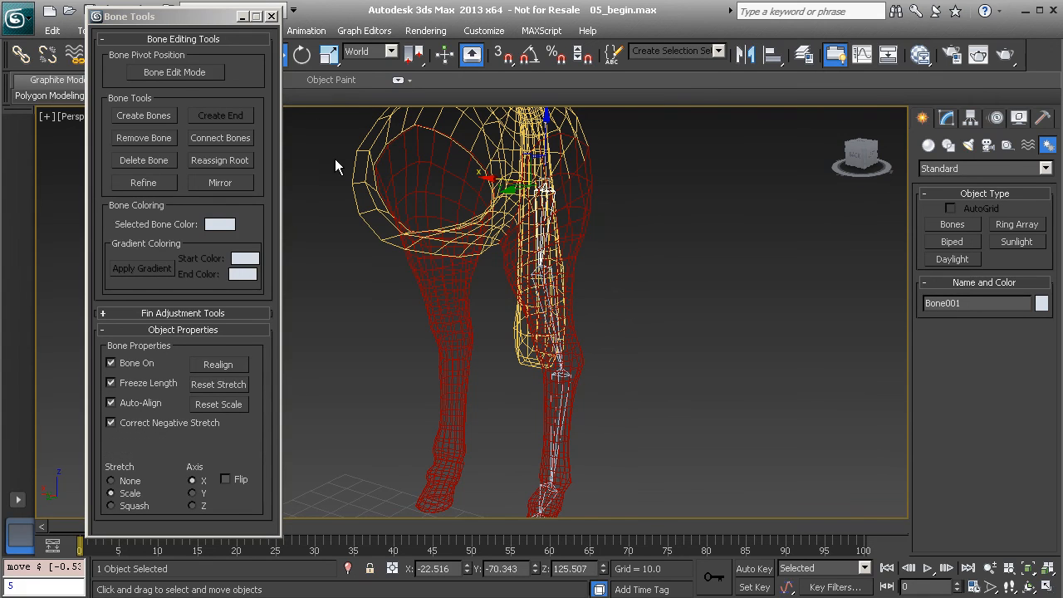